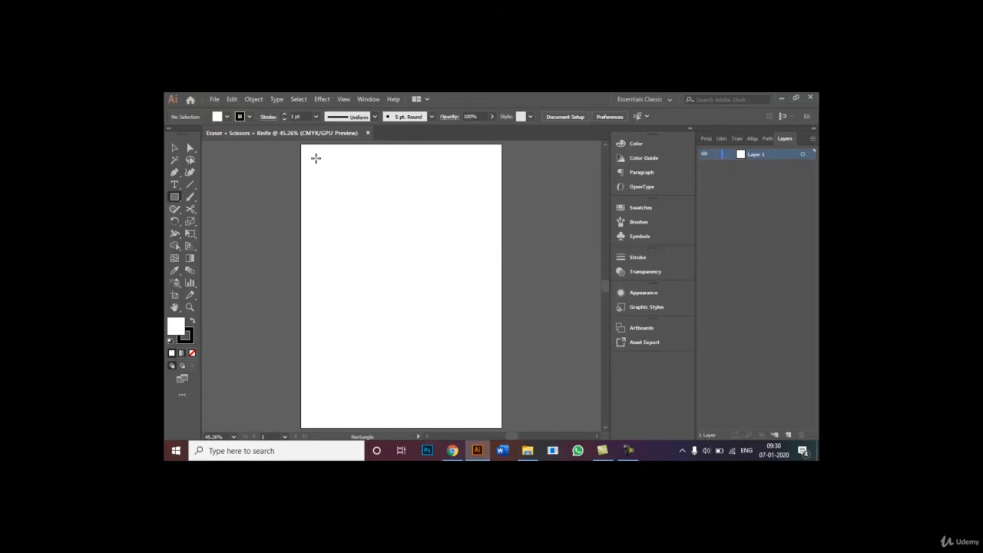
Step: Draw a rectangle in the artboard's upper-left area and place two copies of it below in a column
{"action": "left_click_drag", "start_coordinate": [315, 158], "coordinate": [400, 231]}
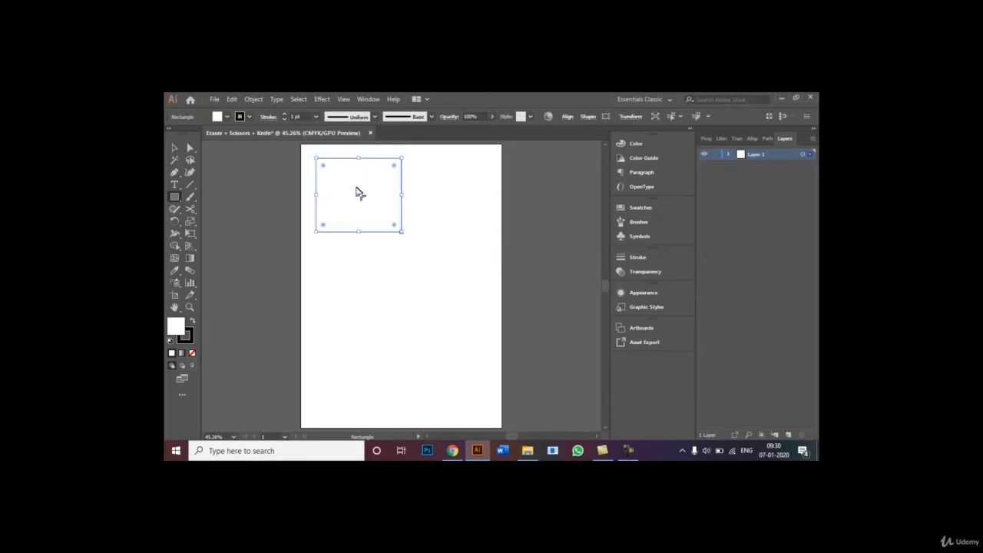
{"action": "key", "text": "v"}
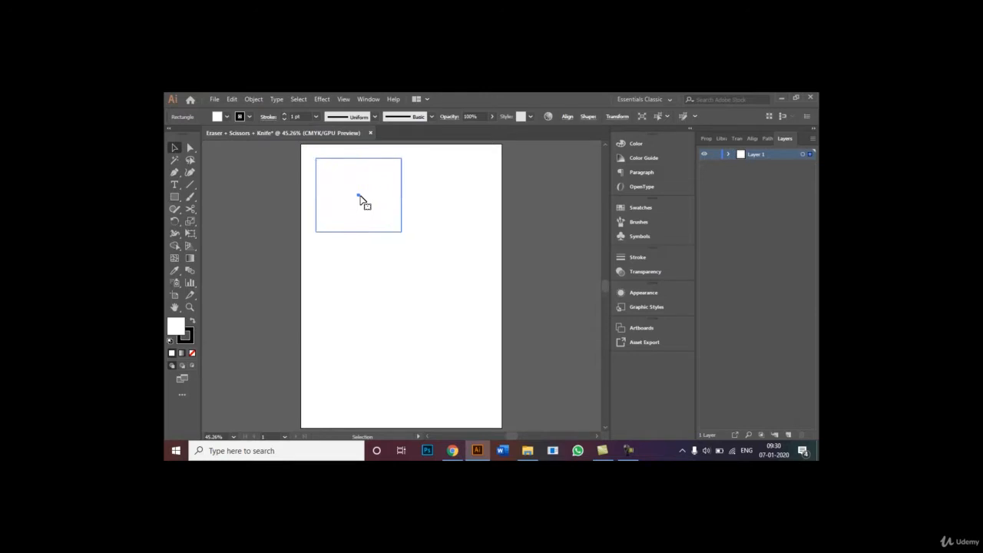
{"action": "left_click_drag", "start_coordinate": [359, 195], "coordinate": [362, 378]}
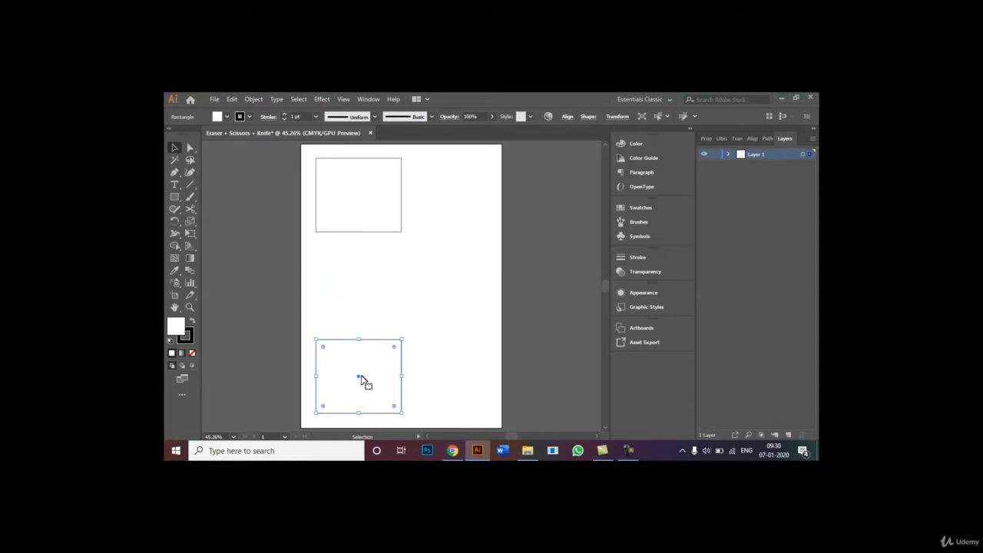
{"action": "left_click_drag", "start_coordinate": [359, 377], "coordinate": [360, 281]}
{"action": "left_click", "coordinate": [453, 307]}
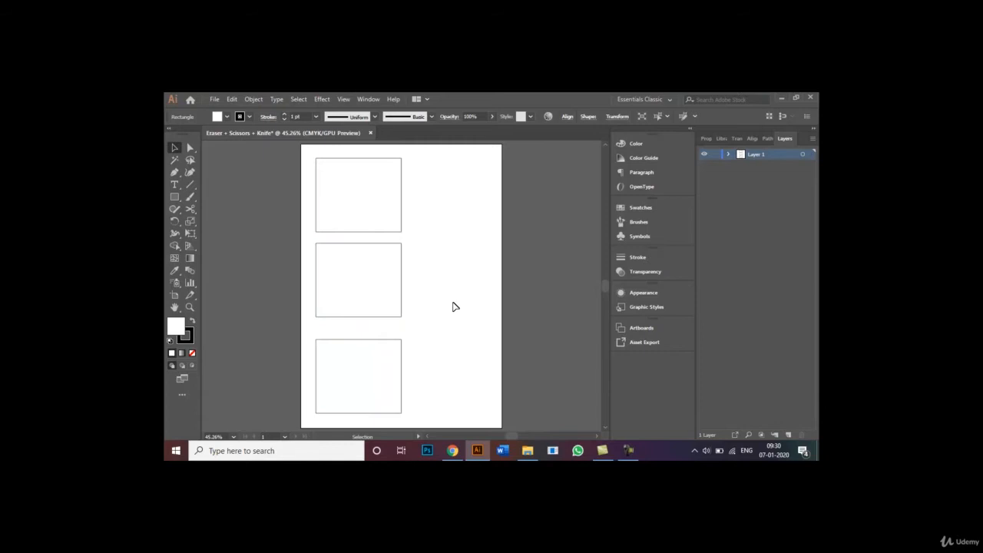
Step: Fill the top rectangle with black
{"action": "left_click", "coordinate": [323, 162]}
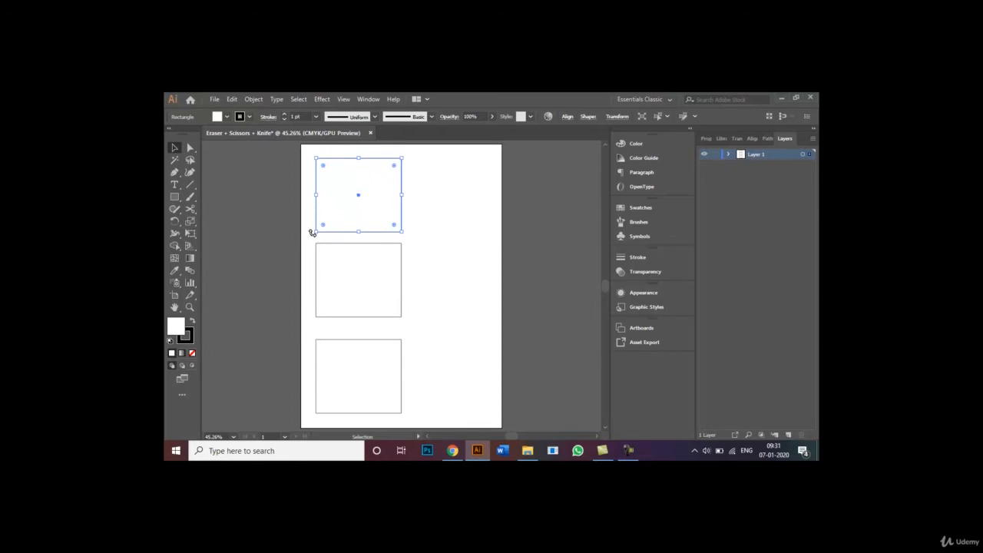
{"action": "left_click", "coordinate": [320, 254]}
{"action": "left_click", "coordinate": [477, 213]}
{"action": "left_click", "coordinate": [226, 117]}
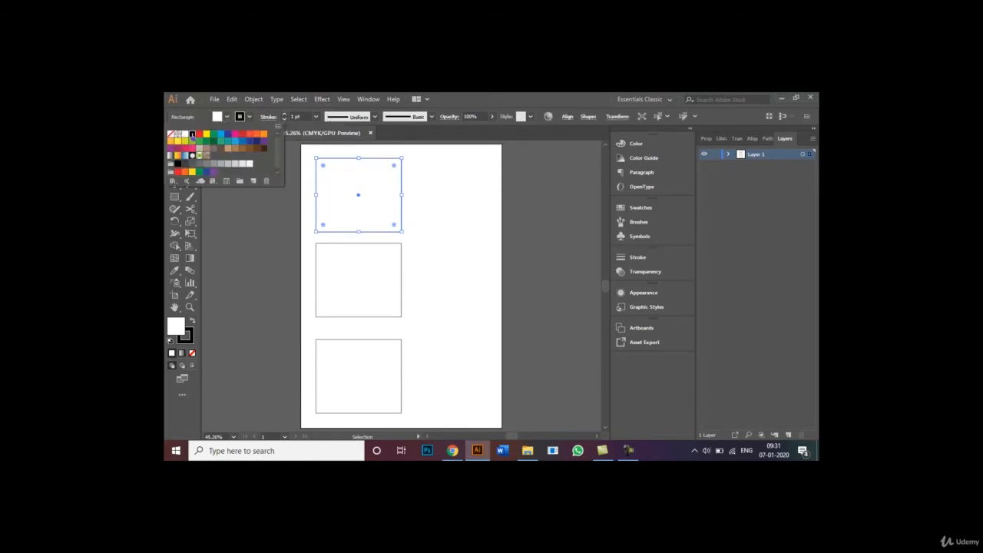
{"action": "left_click", "coordinate": [192, 135]}
{"action": "left_click", "coordinate": [438, 244]}
Step: Remove the fill from the middle rectangle, keeping its black outline
{"action": "left_click", "coordinate": [369, 281]}
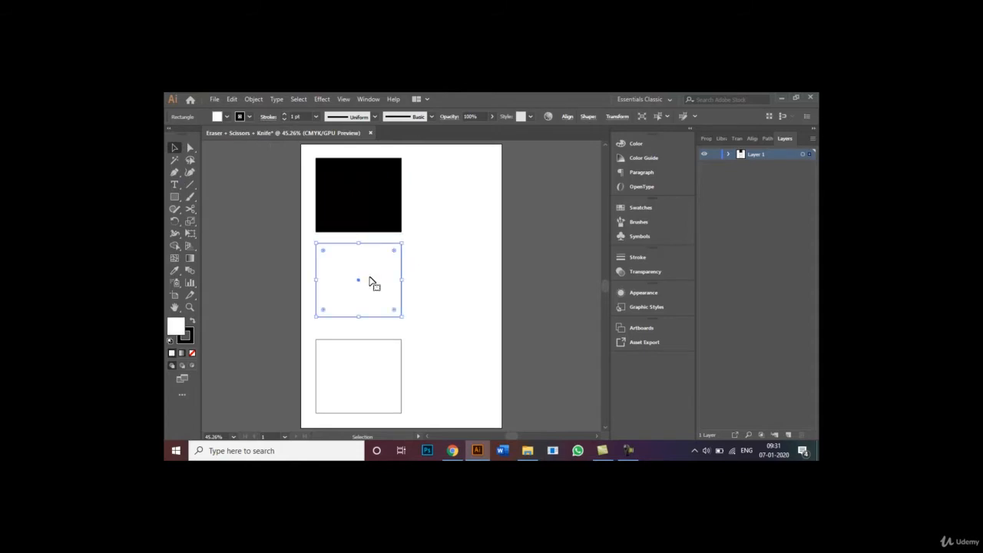
{"action": "left_click", "coordinate": [192, 353]}
{"action": "left_click", "coordinate": [456, 342]}
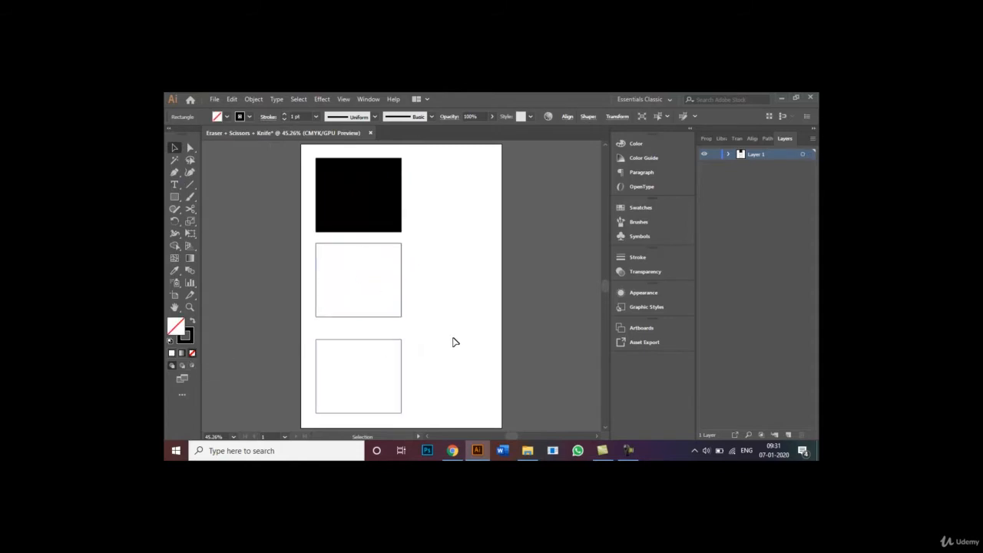
Step: Fill the bottom rectangle with black and deselect it
{"action": "left_click", "coordinate": [349, 343]}
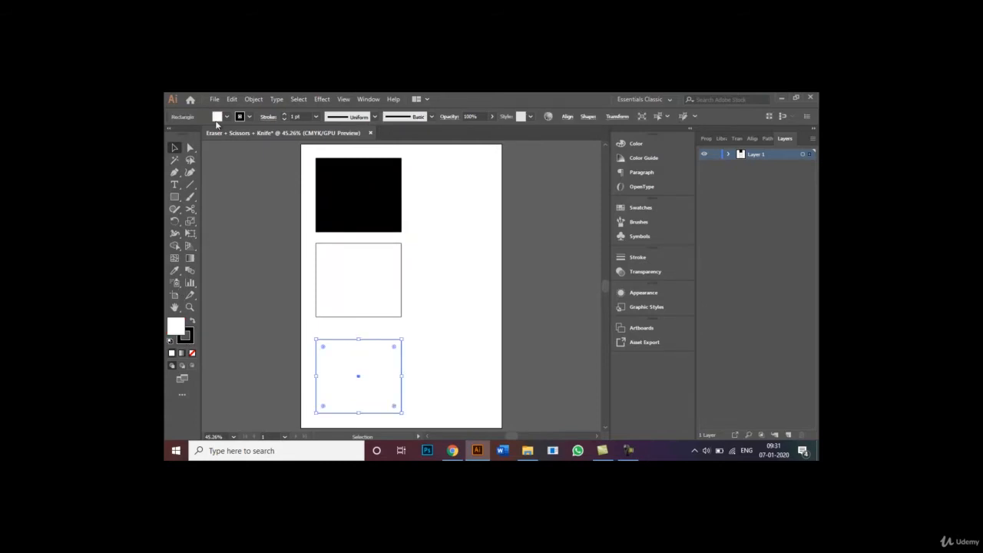
{"action": "left_click", "coordinate": [227, 117]}
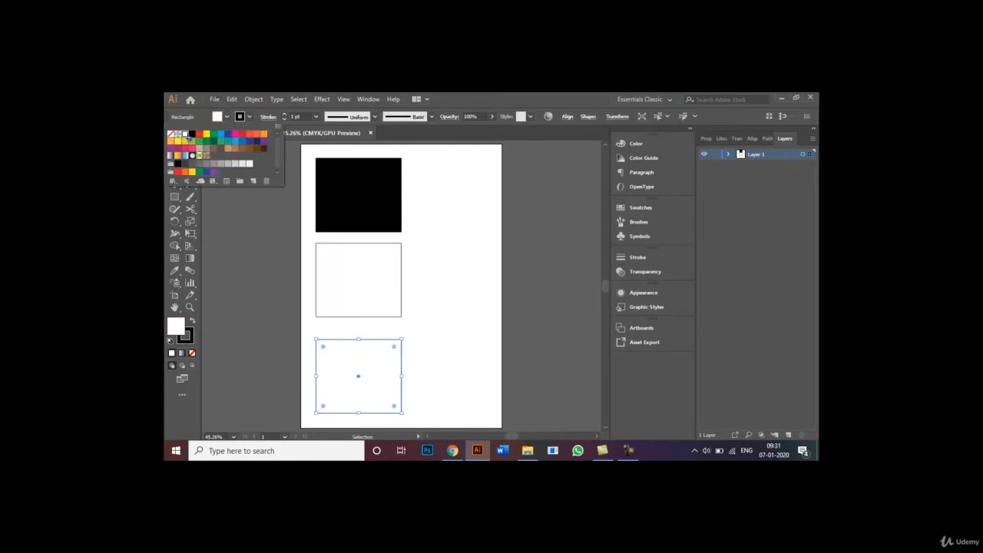
{"action": "left_click", "coordinate": [190, 135]}
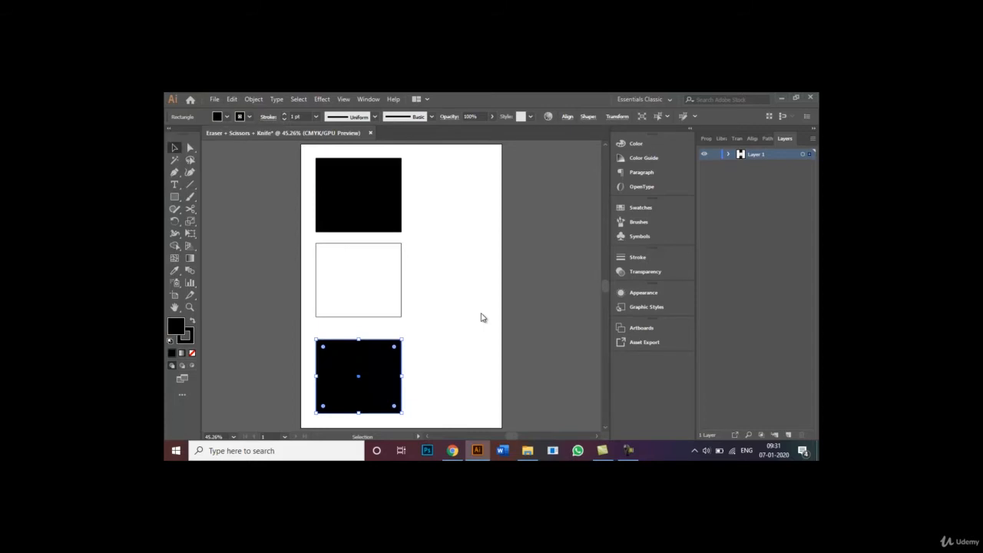
{"action": "left_click", "coordinate": [435, 246]}
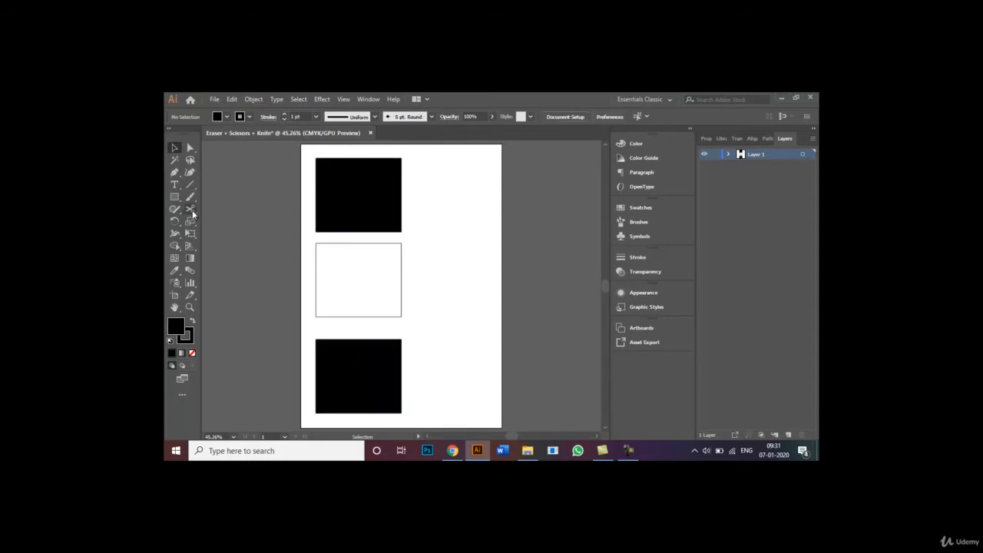
Step: Split the top black rectangle with the Eraser tool, erasing one vertical and one horizontal band across it
{"action": "left_click", "coordinate": [191, 211]}
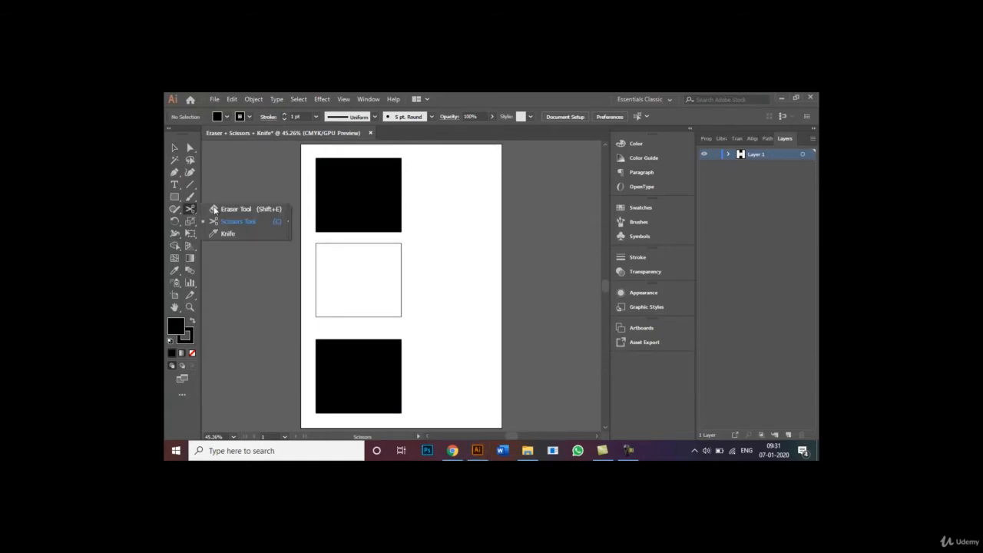
{"action": "left_click", "coordinate": [242, 209]}
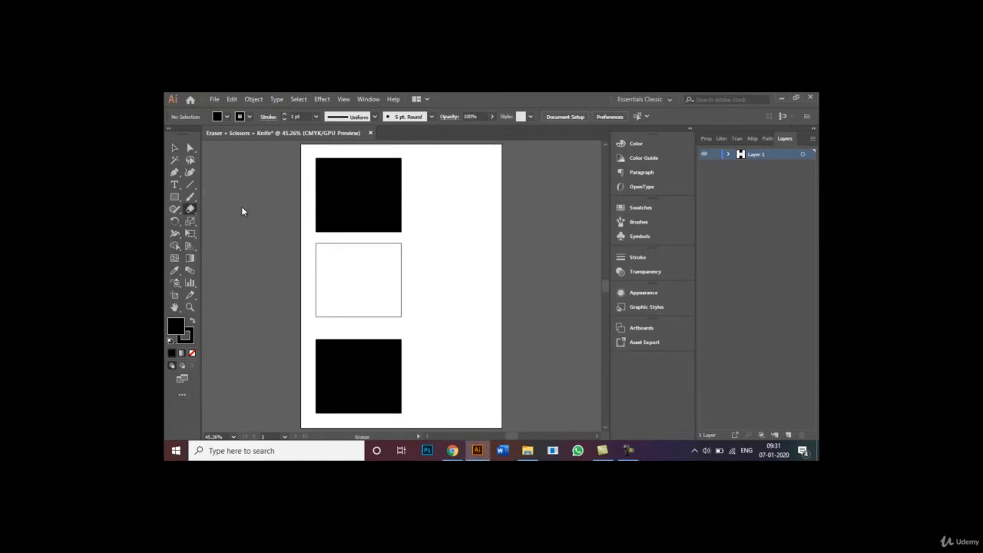
{"action": "left_click", "coordinate": [174, 148]}
{"action": "left_click", "coordinate": [349, 201]}
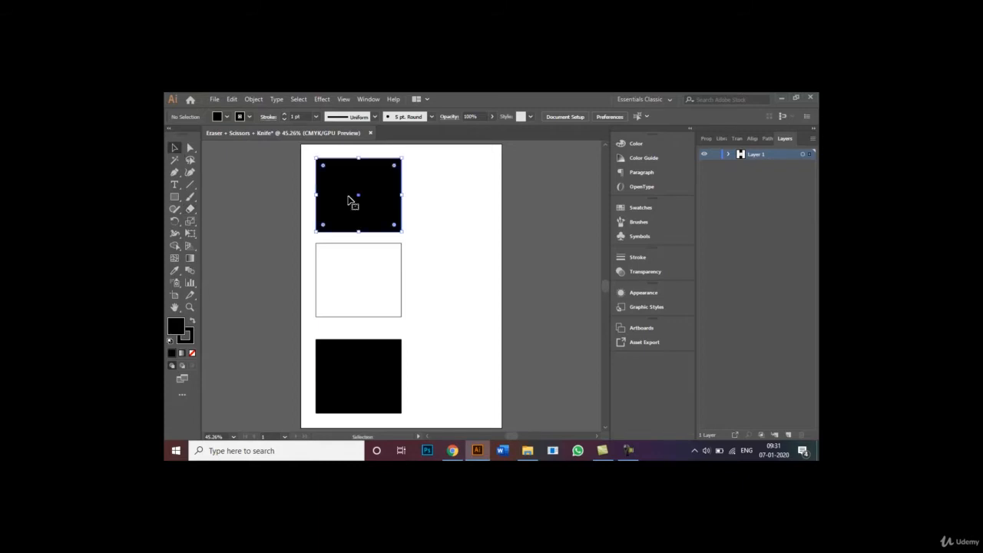
{"action": "left_click", "coordinate": [191, 210]}
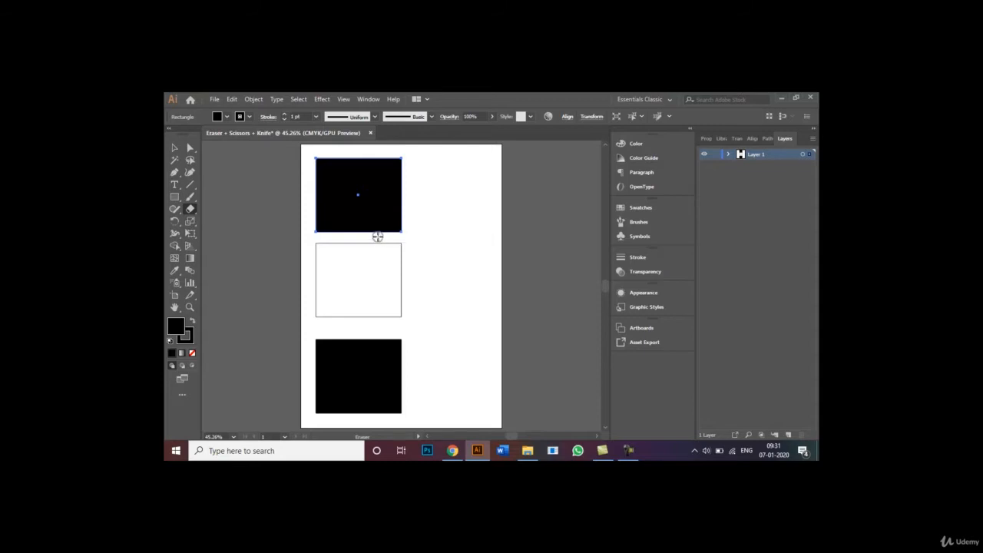
{"action": "left_click_drag", "start_coordinate": [377, 236], "coordinate": [366, 147]}
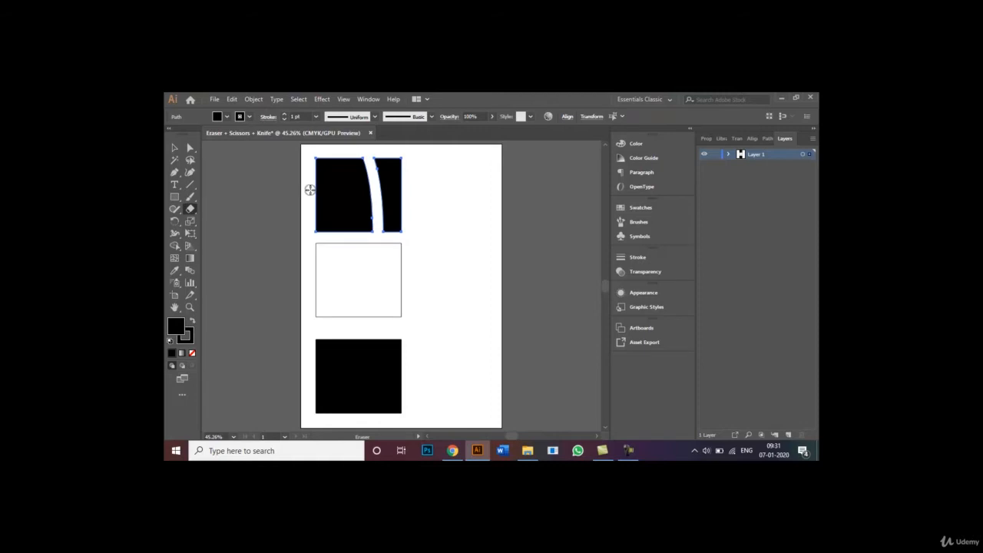
{"action": "left_click_drag", "start_coordinate": [309, 190], "coordinate": [417, 195]}
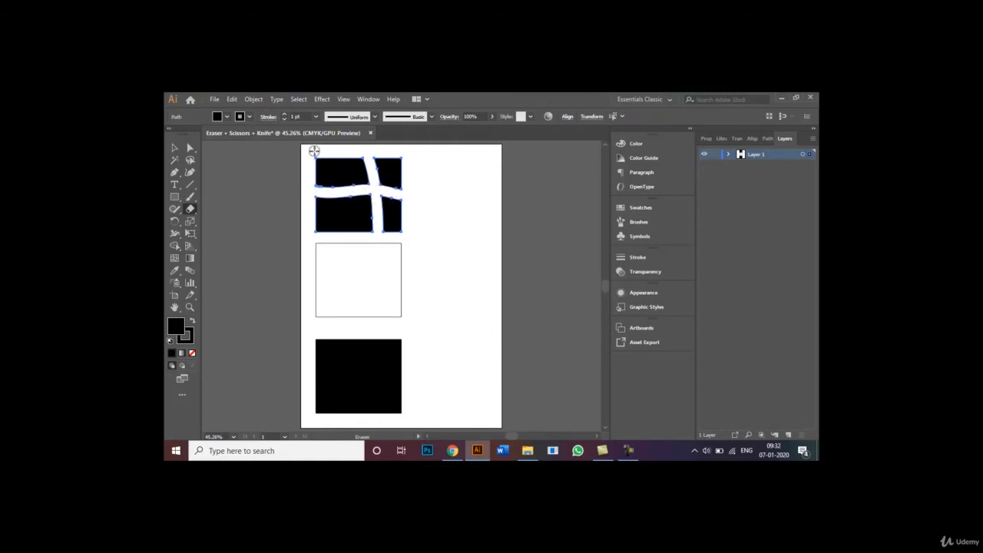
Step: Erase three diagonal bands from the top rectangle's upper-left, lower-left and upper-right corners towards its centre, and deselect the pieces
{"action": "left_click_drag", "start_coordinate": [315, 153], "coordinate": [346, 188]}
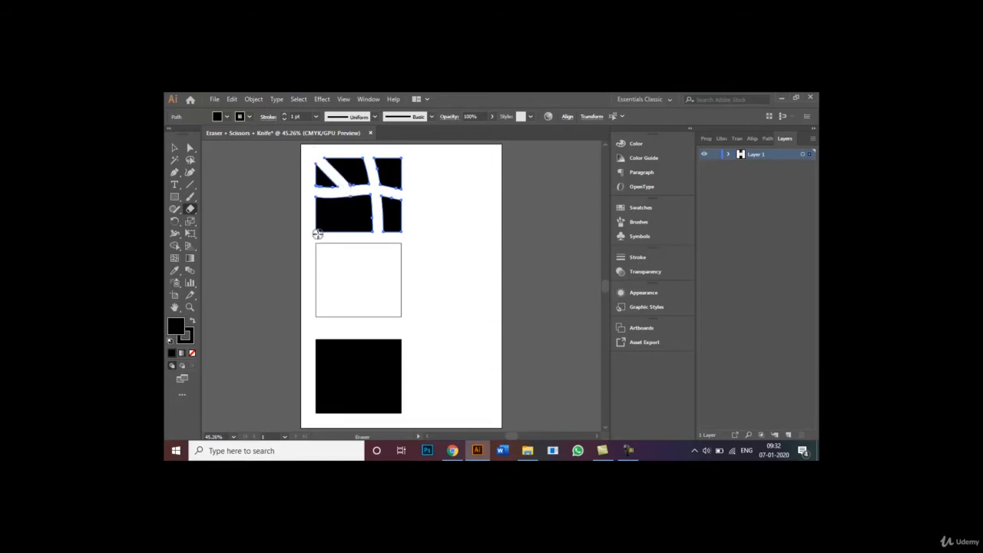
{"action": "left_click_drag", "start_coordinate": [317, 234], "coordinate": [372, 194]}
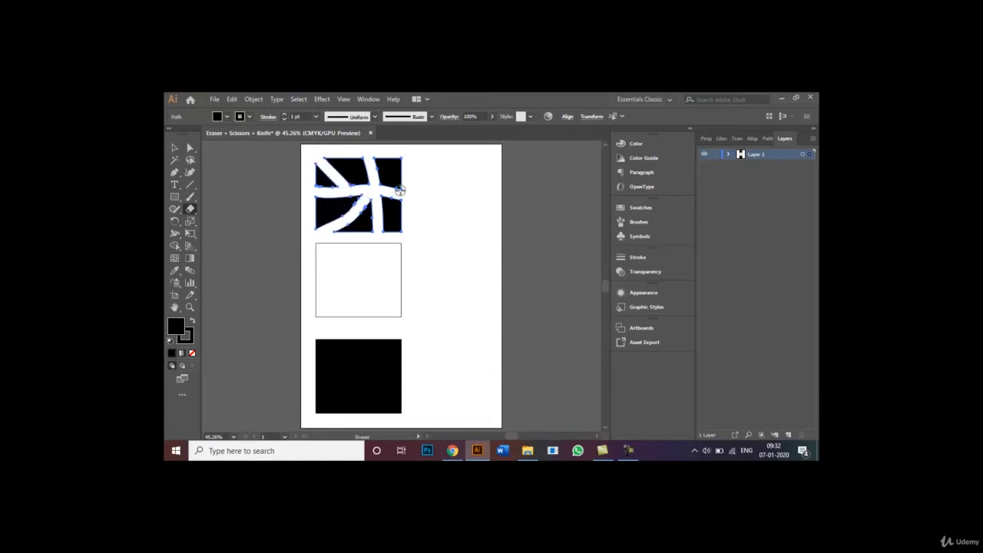
{"action": "left_click_drag", "start_coordinate": [404, 152], "coordinate": [378, 182]}
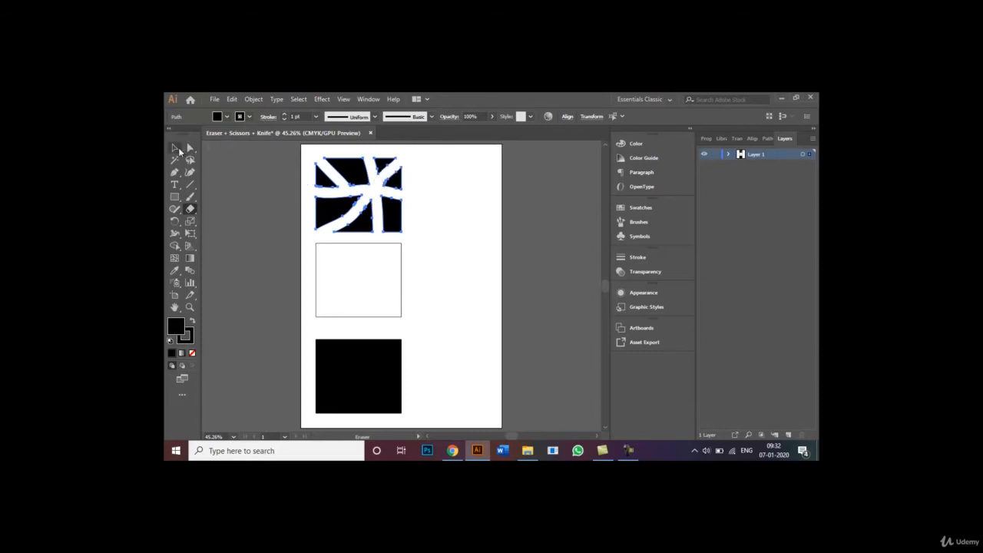
{"action": "left_click", "coordinate": [176, 148]}
{"action": "left_click", "coordinate": [441, 252]}
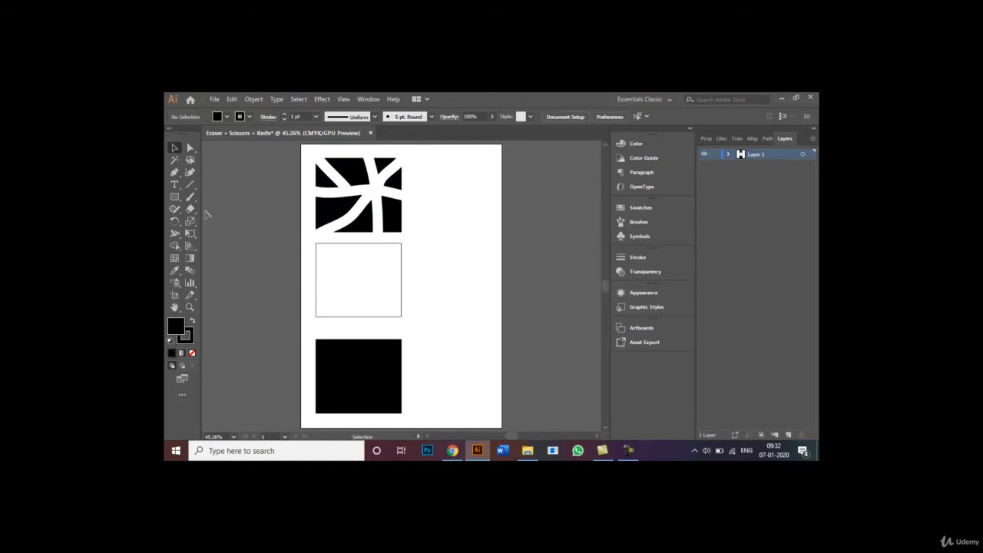
Step: Cut the unfilled middle rectangle's top edge at five points with the Scissors tool at 100% zoom
{"action": "left_click", "coordinate": [190, 210]}
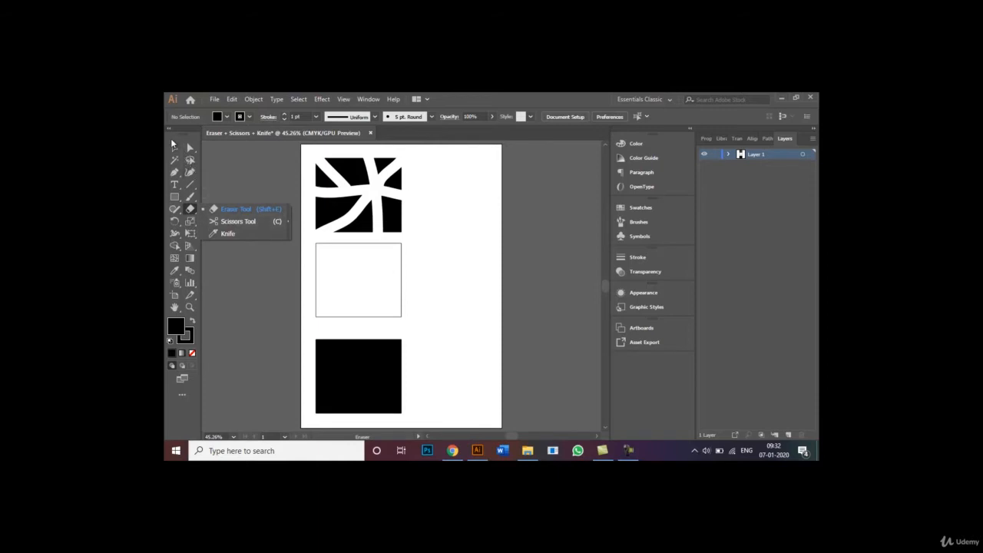
{"action": "left_click", "coordinate": [173, 143]}
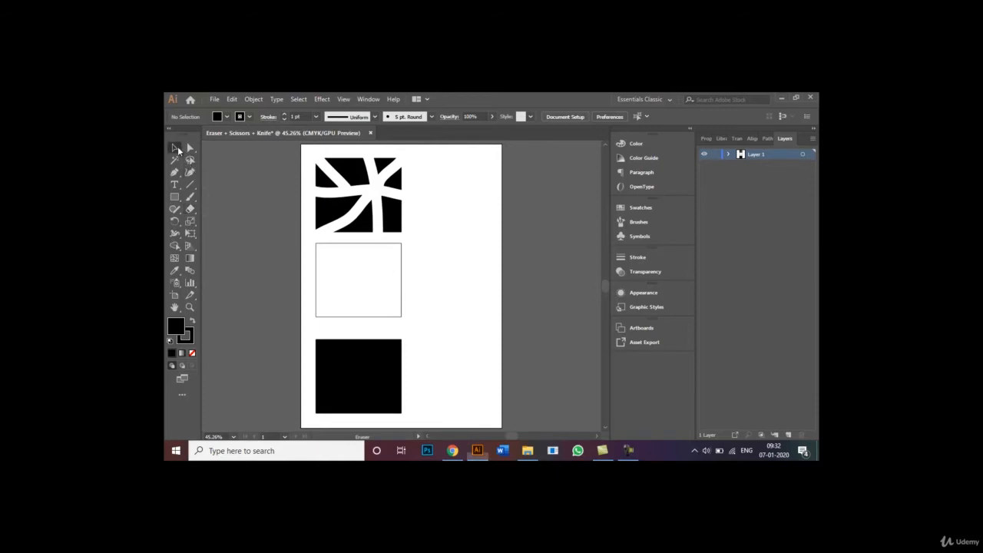
{"action": "left_click", "coordinate": [318, 244]}
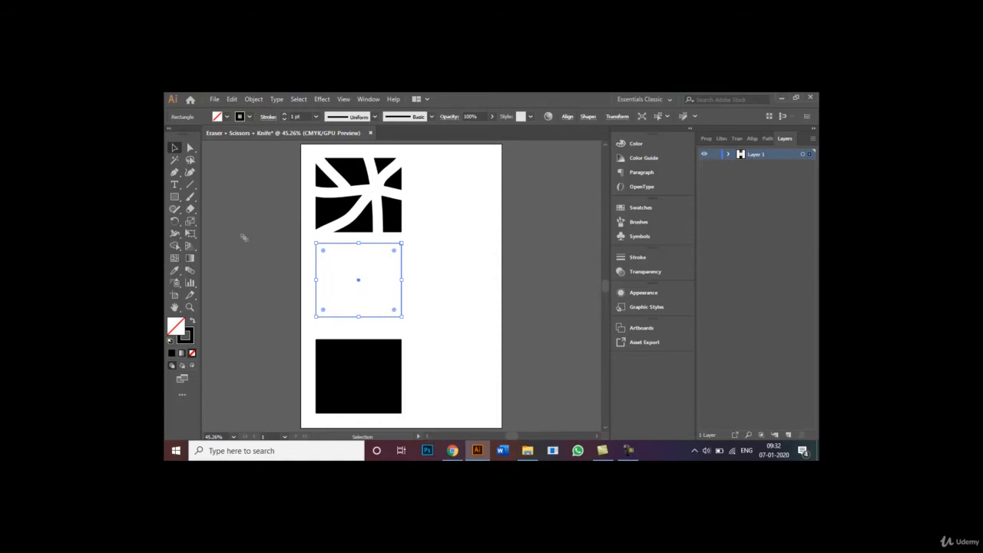
{"action": "key", "text": "ctrl+1"}
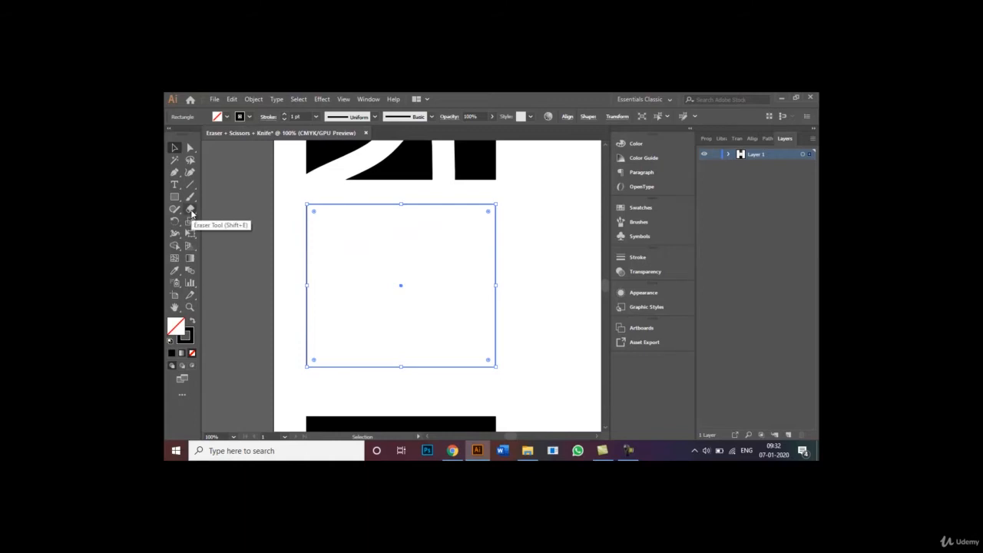
{"action": "left_click", "coordinate": [191, 213]}
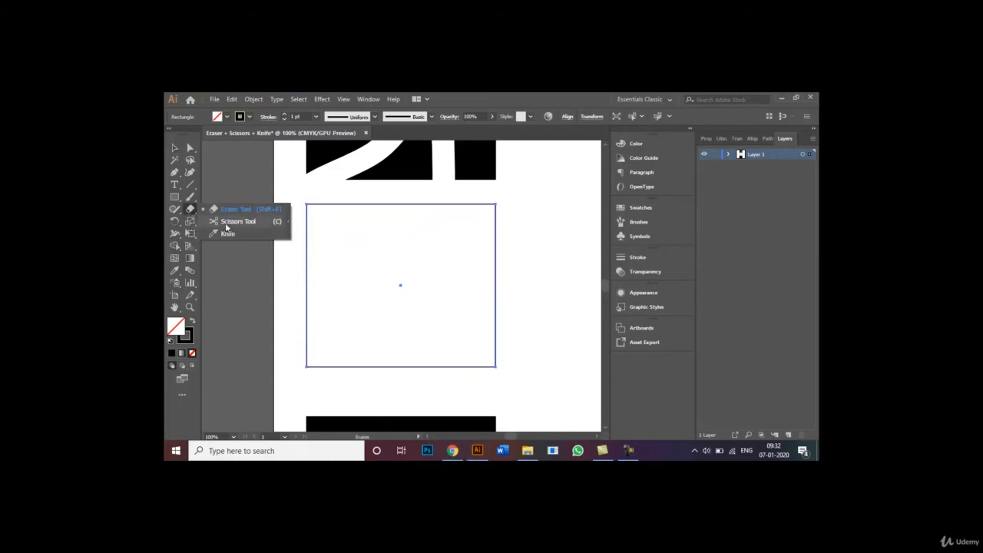
{"action": "left_click", "coordinate": [232, 221]}
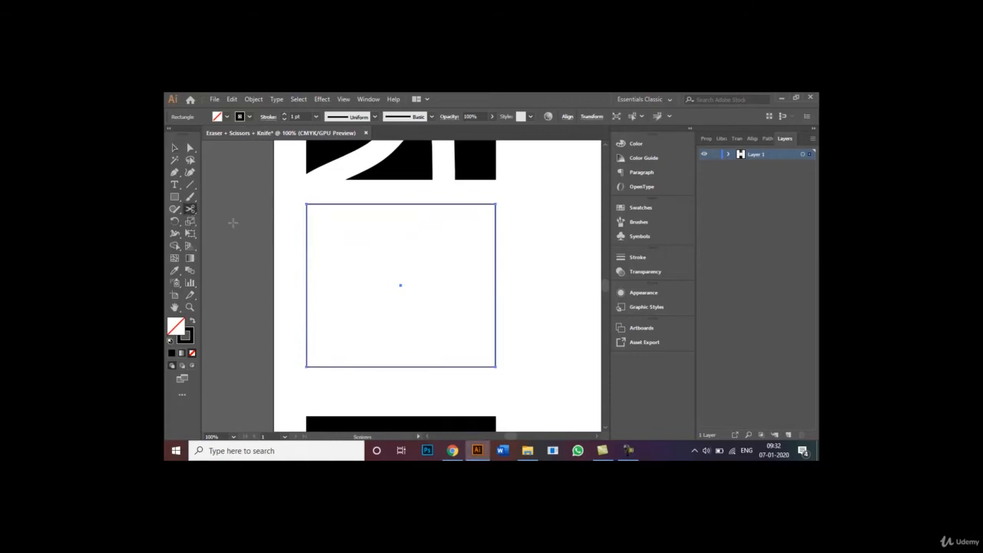
{"action": "left_click", "coordinate": [327, 203]}
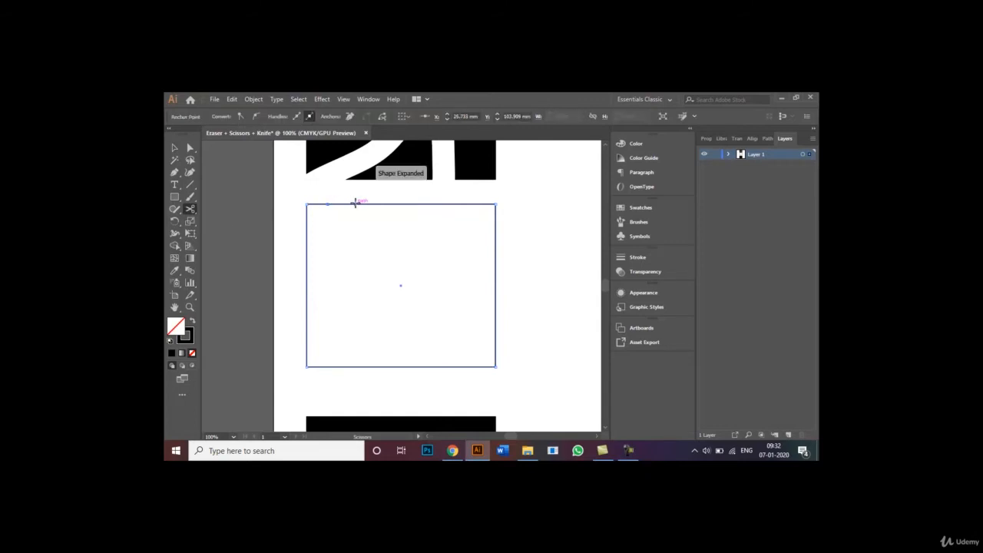
{"action": "left_click", "coordinate": [355, 203]}
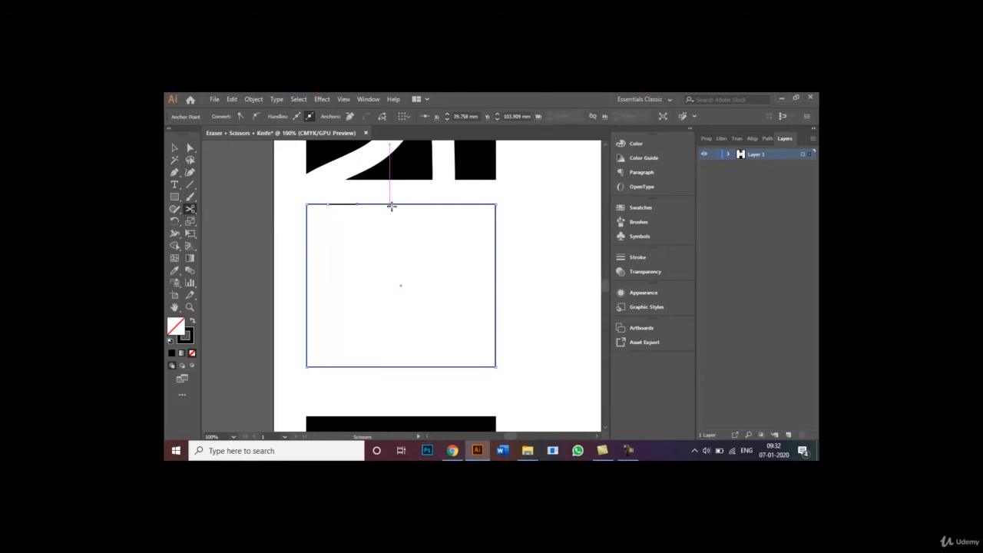
{"action": "left_click", "coordinate": [391, 204]}
{"action": "left_click", "coordinate": [433, 203]}
{"action": "left_click", "coordinate": [470, 203]}
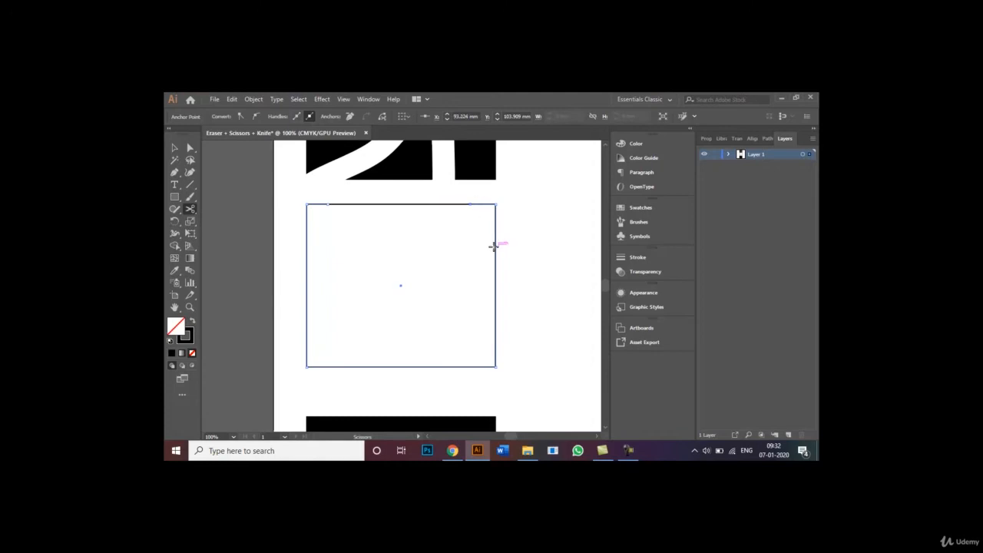
Step: Cut the middle rectangle's right edge at several points and its bottom edge at four points with the Scissors tool
{"action": "left_click", "coordinate": [495, 246]}
{"action": "left_click", "coordinate": [499, 276]}
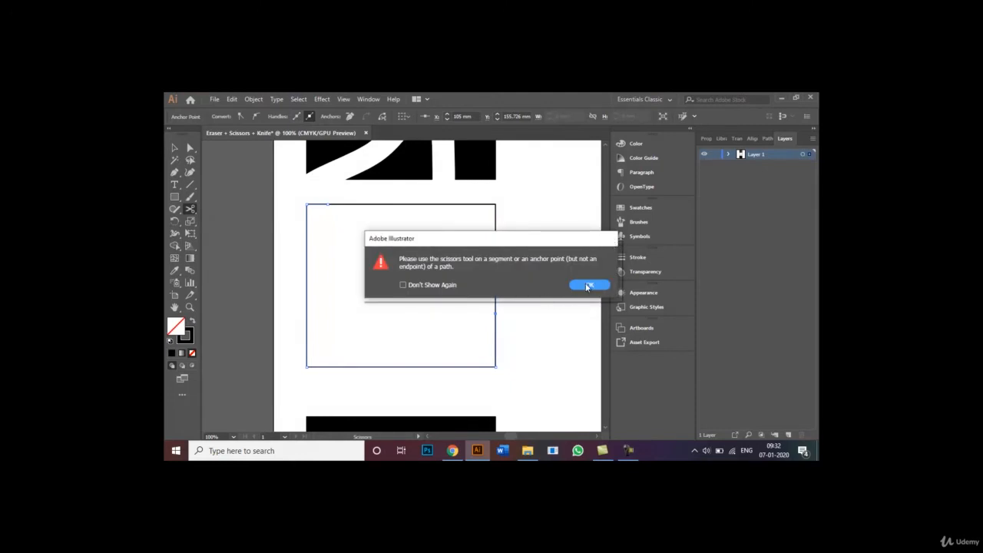
{"action": "left_click", "coordinate": [587, 285]}
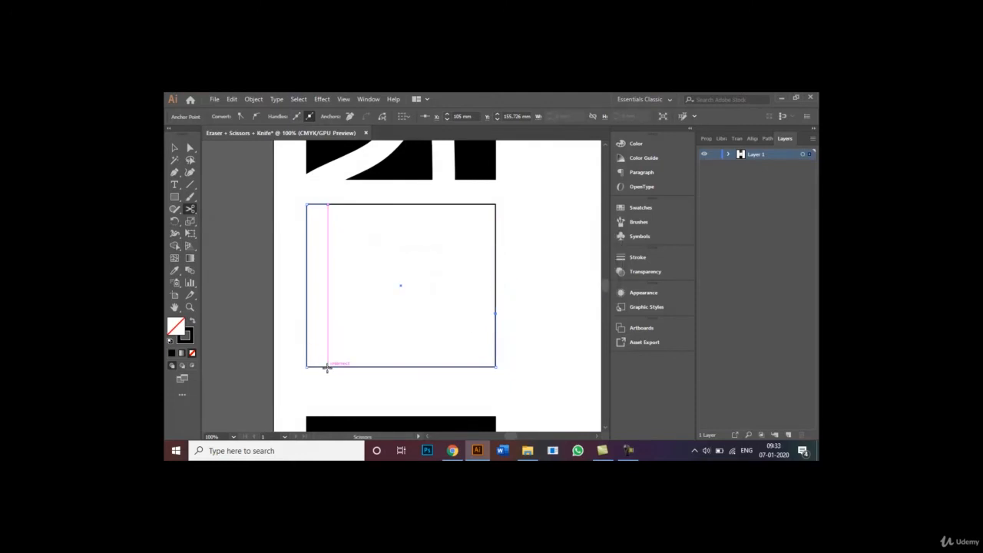
{"action": "left_click", "coordinate": [327, 367]}
{"action": "left_click", "coordinate": [370, 366]}
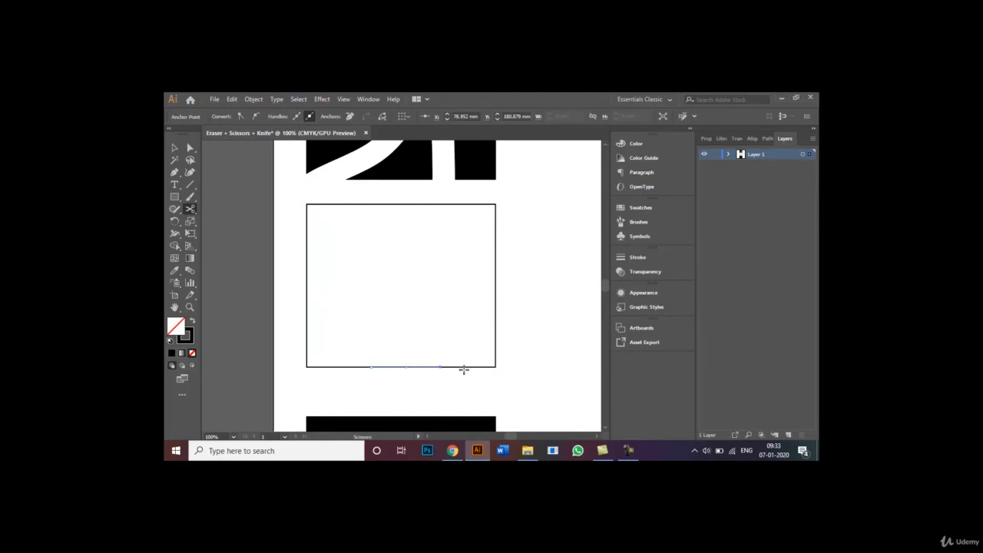
{"action": "left_click", "coordinate": [469, 366]}
{"action": "left_click", "coordinate": [174, 147]}
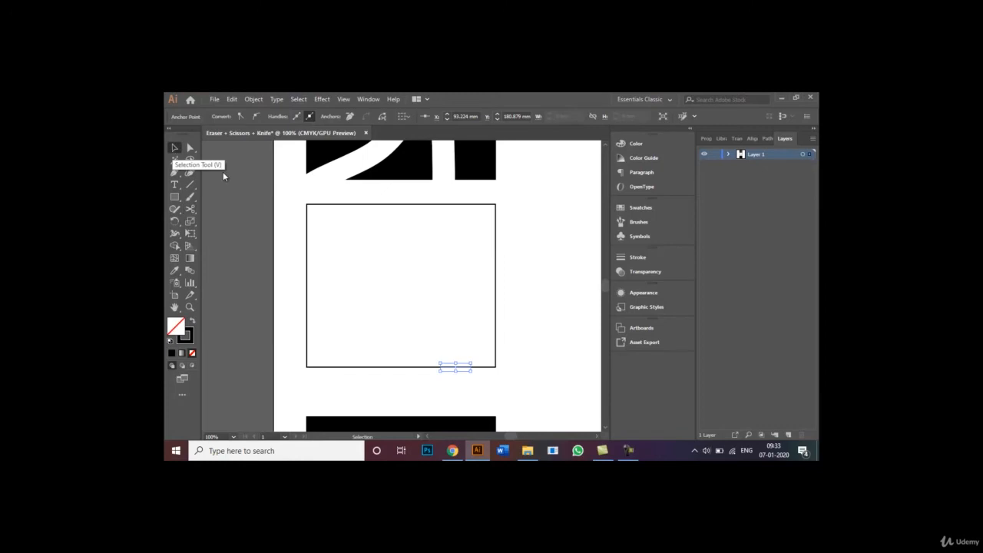
Step: Pull the middle rectangle's three right-hand pieces outwards and two of its bottom segments downwards
{"action": "left_click", "coordinate": [537, 292]}
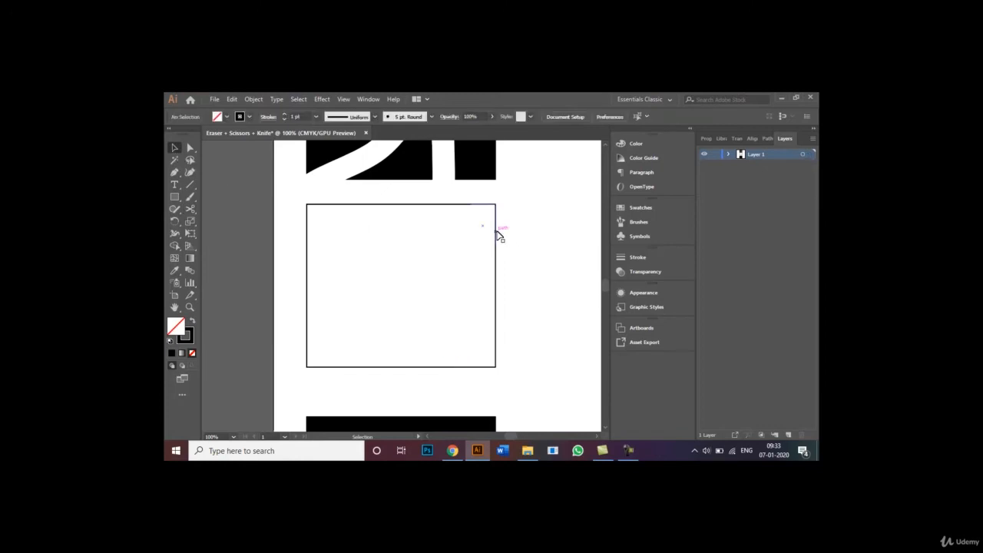
{"action": "left_click_drag", "start_coordinate": [498, 235], "coordinate": [517, 231]}
{"action": "left_click_drag", "start_coordinate": [498, 269], "coordinate": [514, 273]}
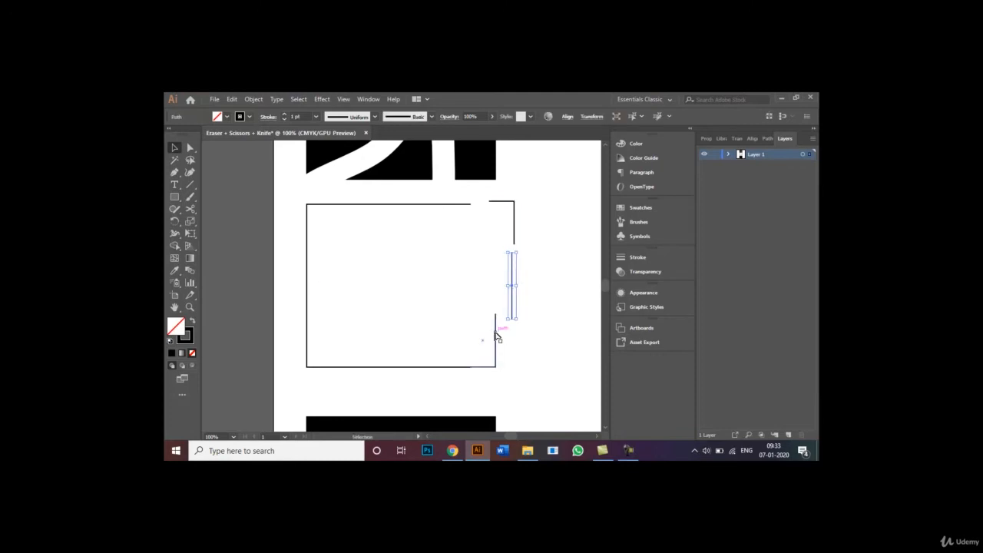
{"action": "left_click_drag", "start_coordinate": [496, 336], "coordinate": [513, 344]}
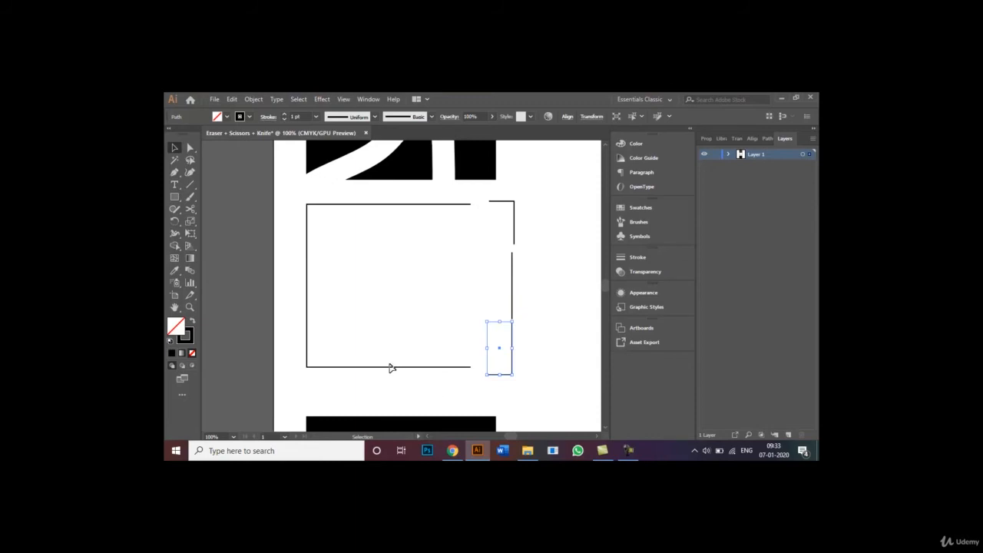
{"action": "left_click_drag", "start_coordinate": [388, 369], "coordinate": [342, 388]}
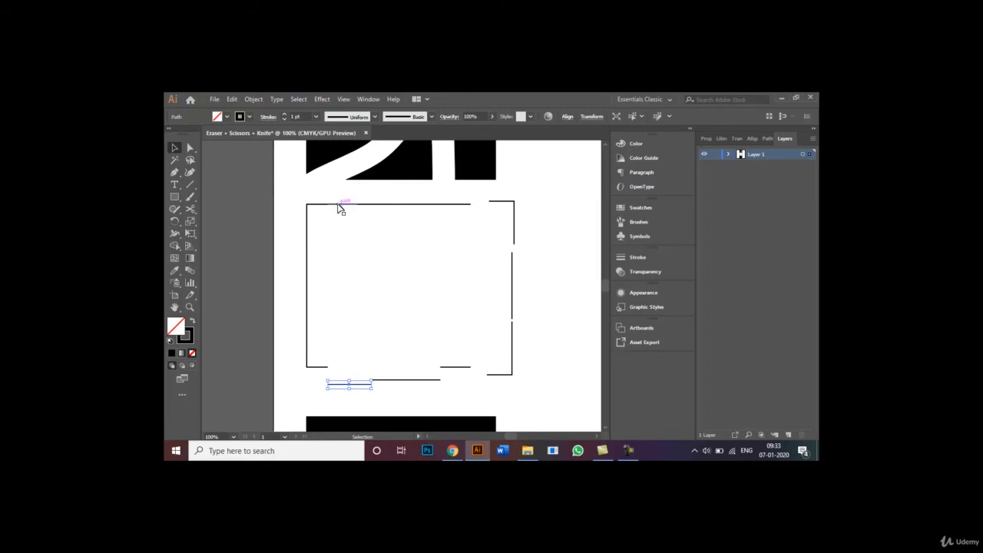
Step: Offset alternating top edge segments vertically, raise the long bottom segment and shift the straight right segment inwards
{"action": "left_click_drag", "start_coordinate": [339, 206], "coordinate": [401, 226]}
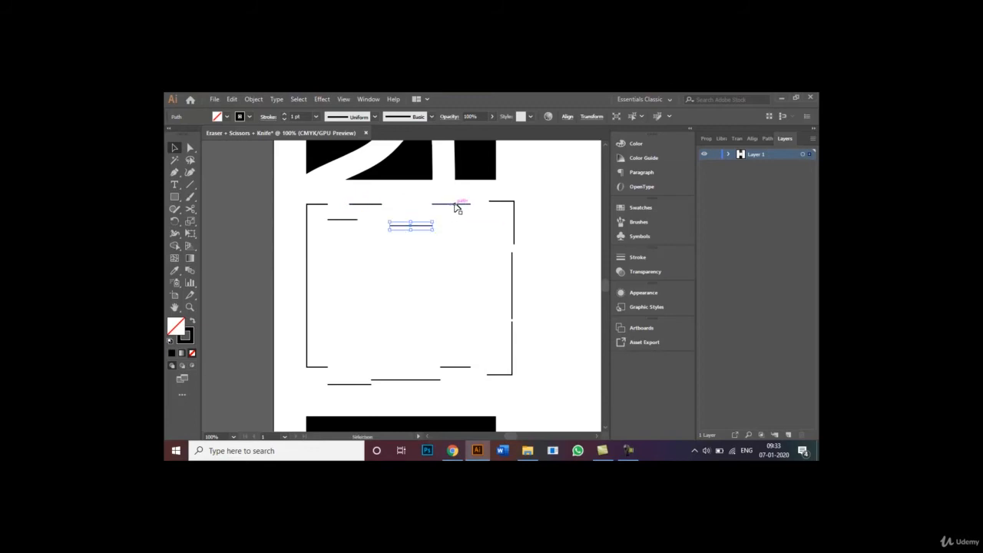
{"action": "left_click_drag", "start_coordinate": [455, 206], "coordinate": [458, 201]}
{"action": "left_click", "coordinate": [464, 232]}
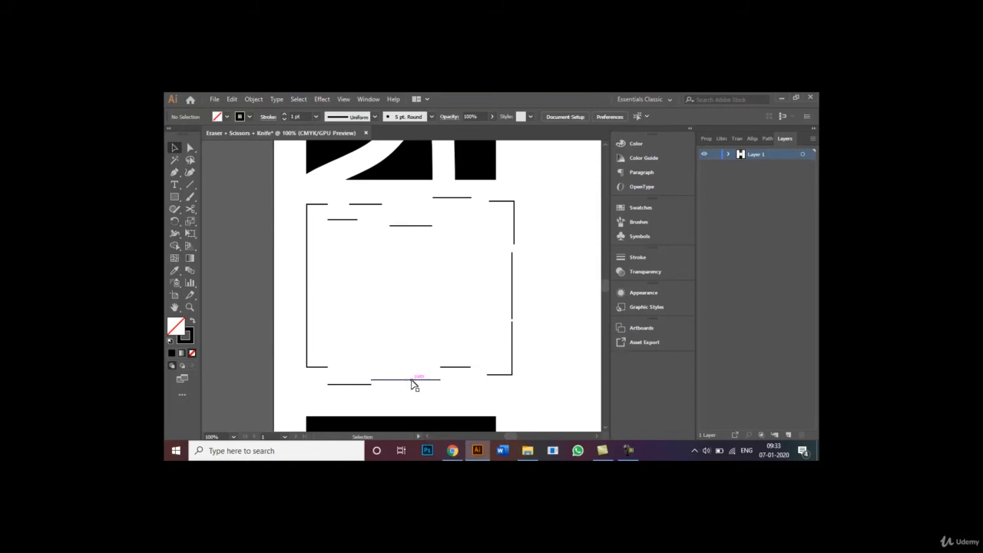
{"action": "left_click_drag", "start_coordinate": [412, 379], "coordinate": [403, 359]}
{"action": "left_click", "coordinate": [435, 387]}
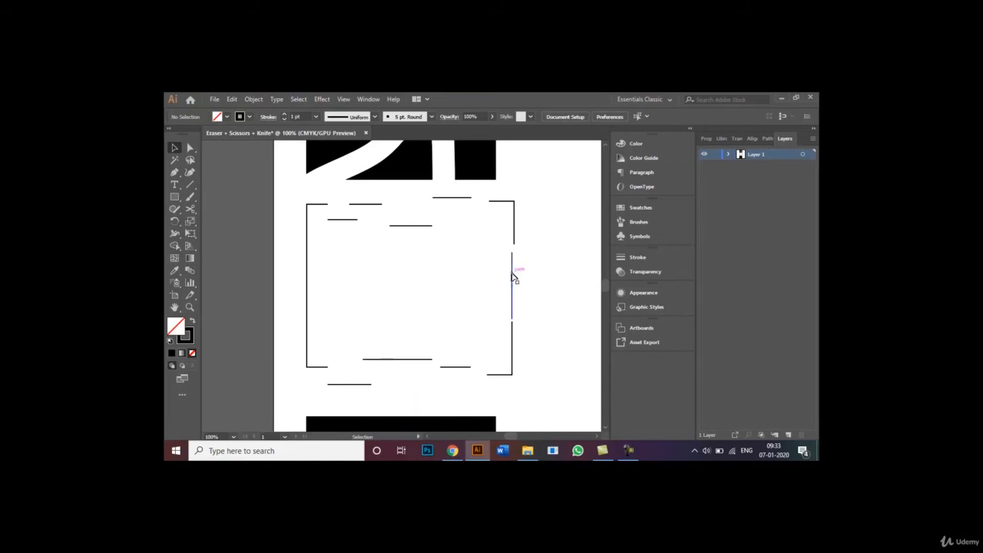
{"action": "left_click_drag", "start_coordinate": [513, 276], "coordinate": [501, 278]}
{"action": "left_click", "coordinate": [554, 283]}
Step: Slice the bottom black rectangle with the Knife tool along freehand curves through its middle and across its corners, and deselect it
{"action": "scroll", "coordinate": [605, 429], "scroll_direction": "down", "scroll_amount": 5}
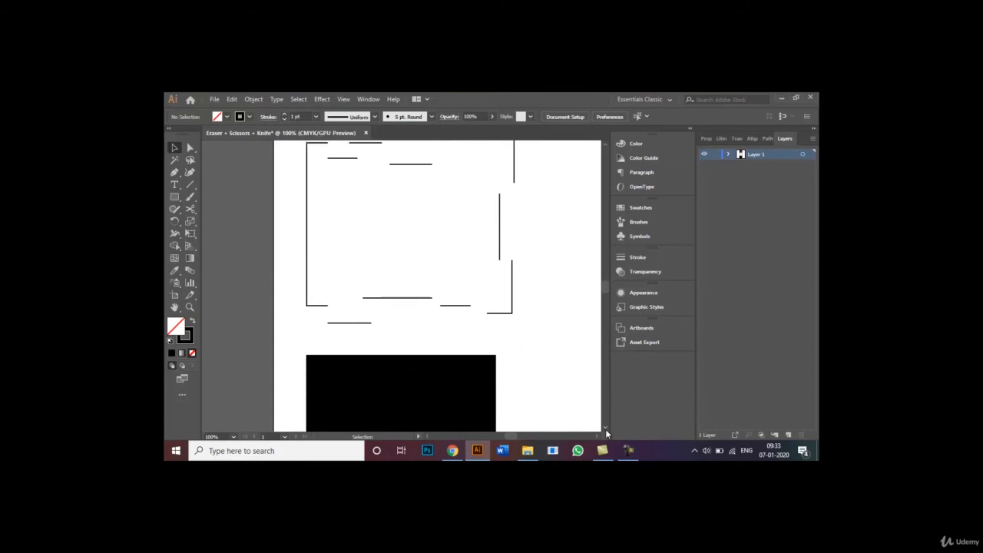
{"action": "left_click", "coordinate": [192, 210]}
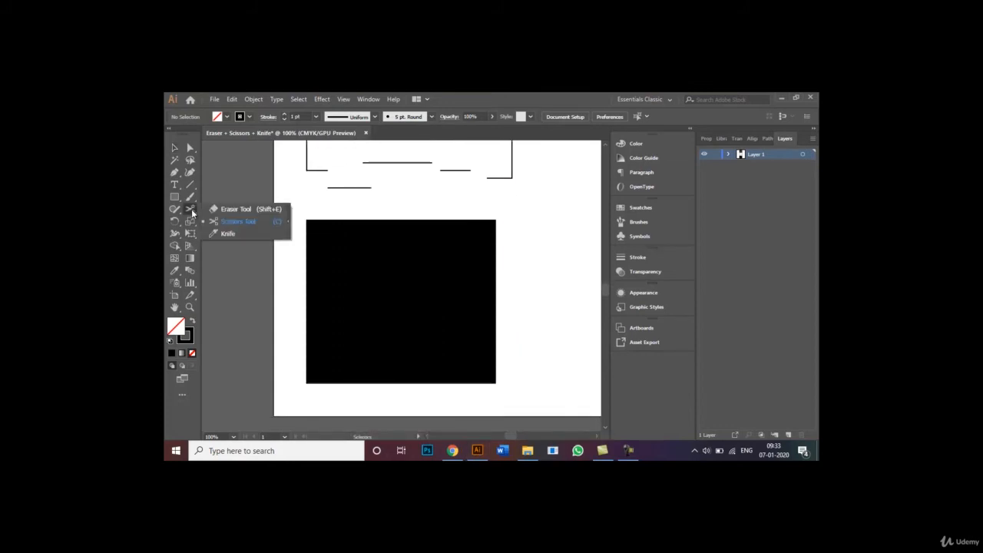
{"action": "left_click", "coordinate": [230, 234]}
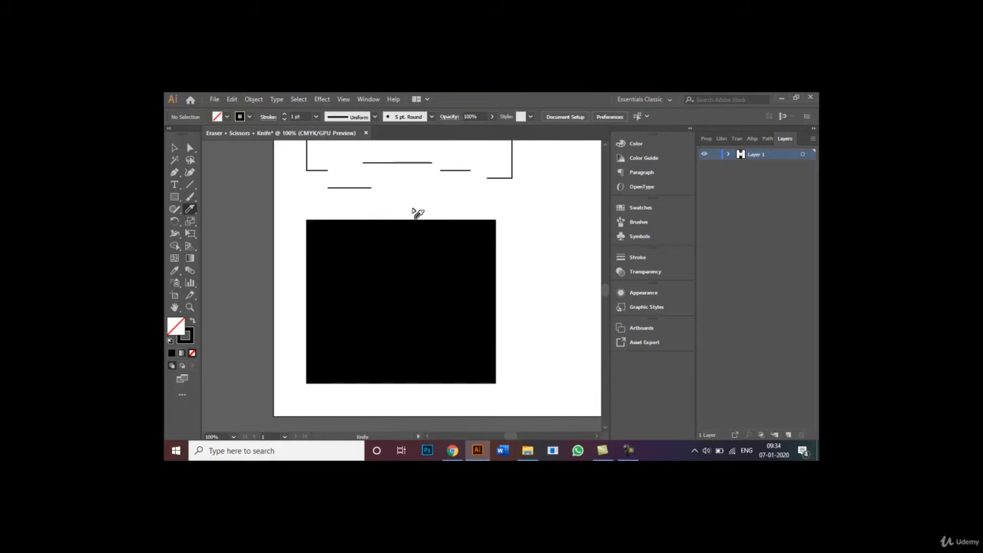
{"action": "mouse_move", "coordinate": [413, 209]}
{"action": "left_mouse_down"}
{"action": "mouse_move", "coordinate": [419, 242]}
{"action": "mouse_move", "coordinate": [494, 261]}
{"action": "mouse_move", "coordinate": [508, 284]}
{"action": "mouse_move", "coordinate": [482, 298]}
{"action": "mouse_move", "coordinate": [398, 277]}
{"action": "mouse_move", "coordinate": [344, 285]}
{"action": "mouse_move", "coordinate": [329, 308]}
{"action": "mouse_move", "coordinate": [389, 397]}
{"action": "left_mouse_up"}
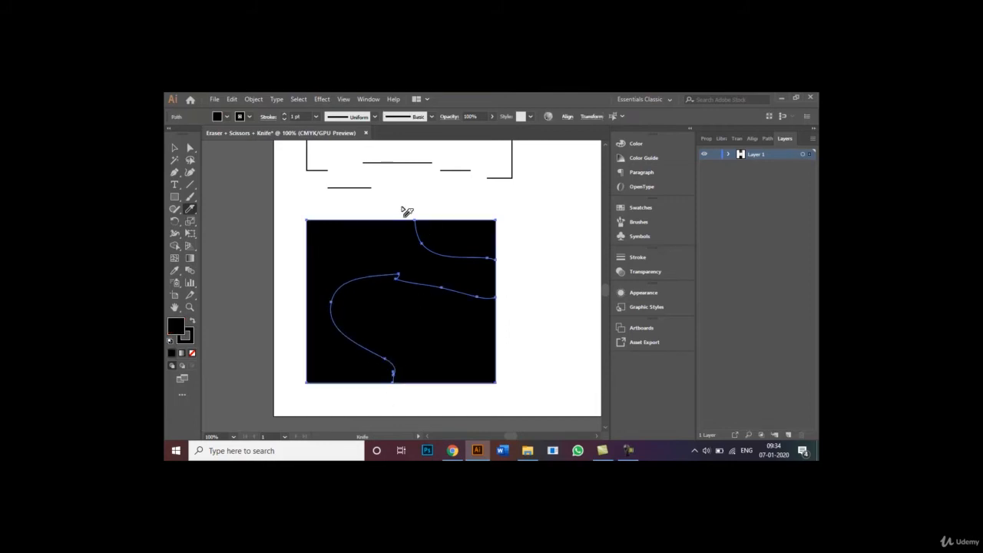
{"action": "mouse_move", "coordinate": [323, 210]}
{"action": "left_mouse_down"}
{"action": "mouse_move", "coordinate": [330, 256]}
{"action": "mouse_move", "coordinate": [290, 300]}
{"action": "mouse_move", "coordinate": [291, 319]}
{"action": "mouse_move", "coordinate": [351, 389]}
{"action": "left_mouse_up"}
{"action": "mouse_move", "coordinate": [443, 388]}
{"action": "left_mouse_down"}
{"action": "mouse_move", "coordinate": [450, 309]}
{"action": "mouse_move", "coordinate": [490, 307]}
{"action": "mouse_move", "coordinate": [512, 330]}
{"action": "left_mouse_up"}
{"action": "left_click", "coordinate": [181, 146]}
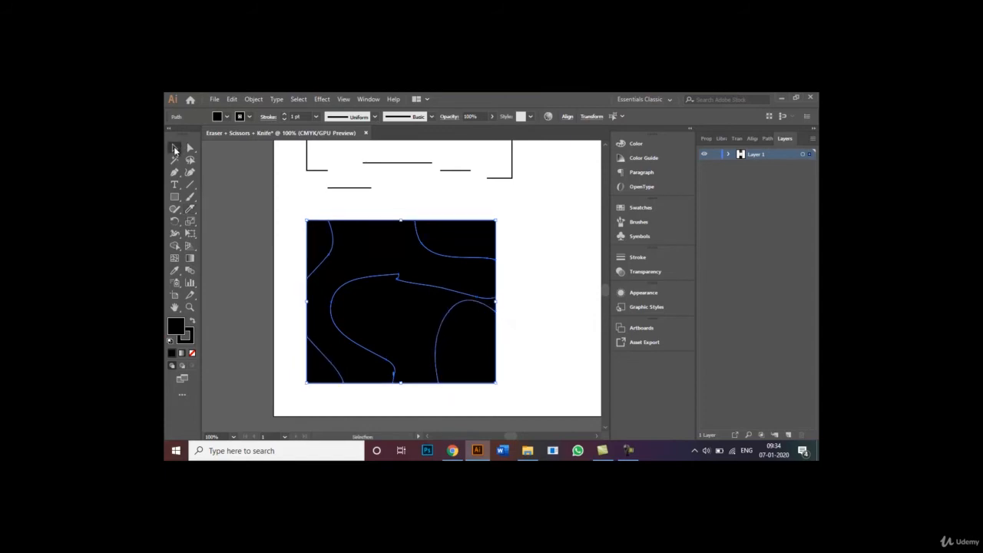
{"action": "left_click", "coordinate": [363, 205]}
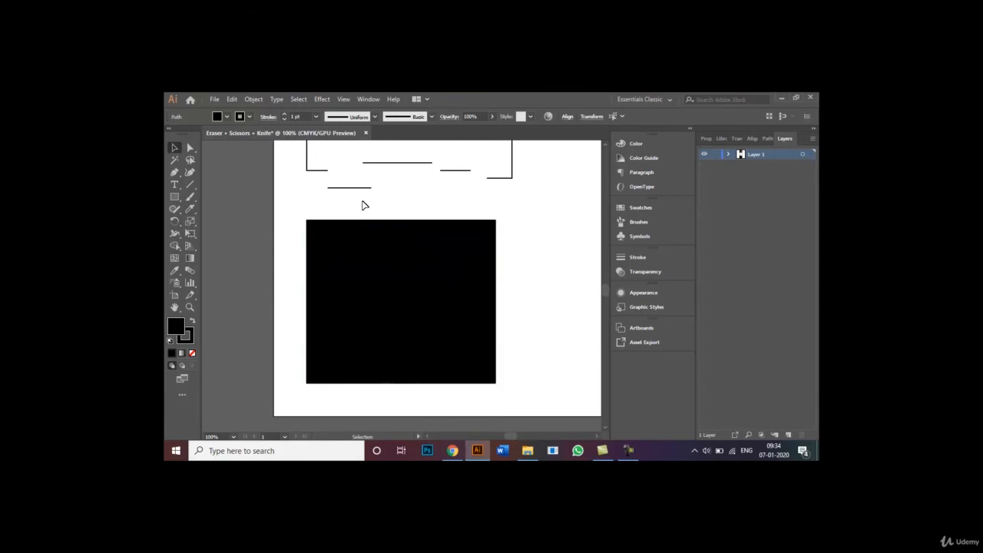
Step: Fill the sliced rectangle's upper-left corner piece with CMYK Red and the large winding piece with yellow
{"action": "left_click", "coordinate": [321, 242]}
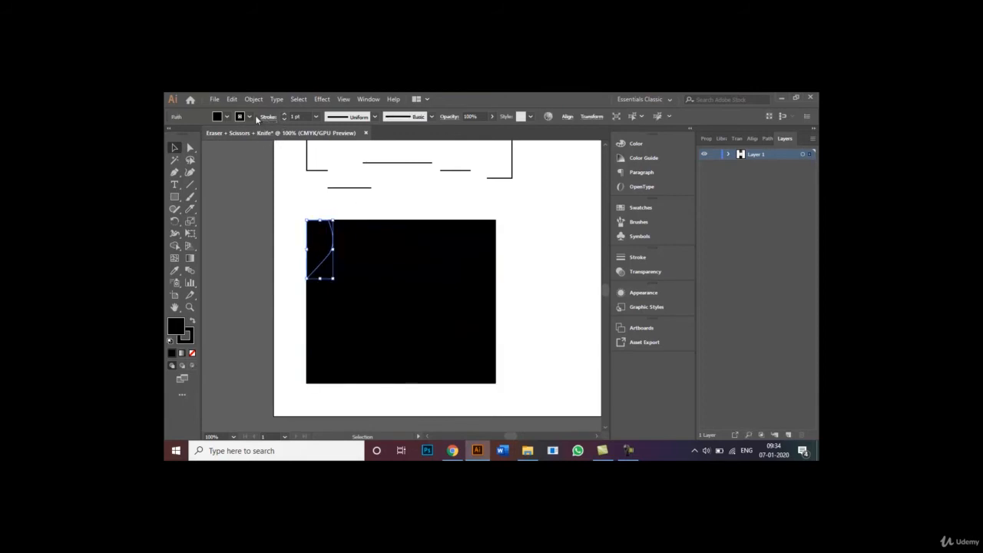
{"action": "left_click", "coordinate": [227, 117]}
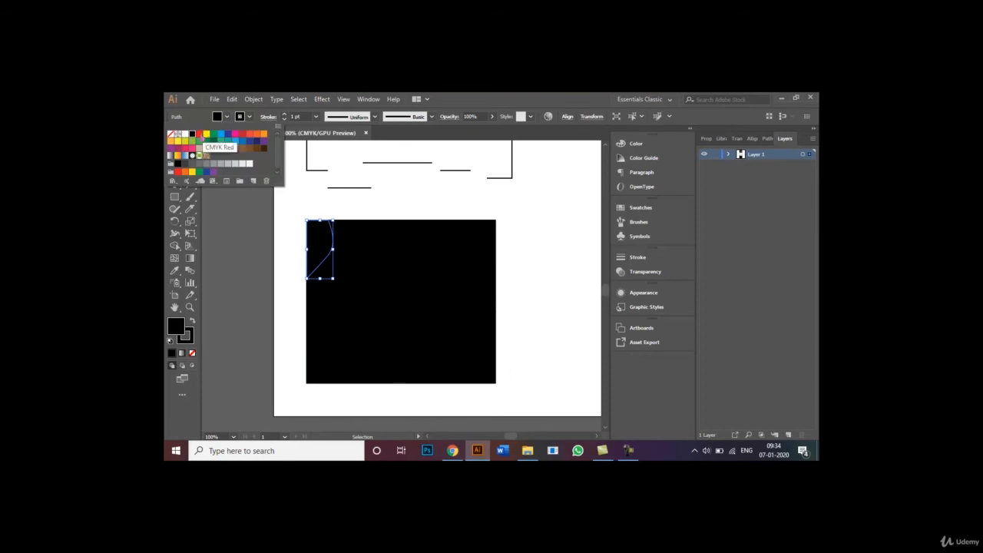
{"action": "left_click", "coordinate": [199, 134]}
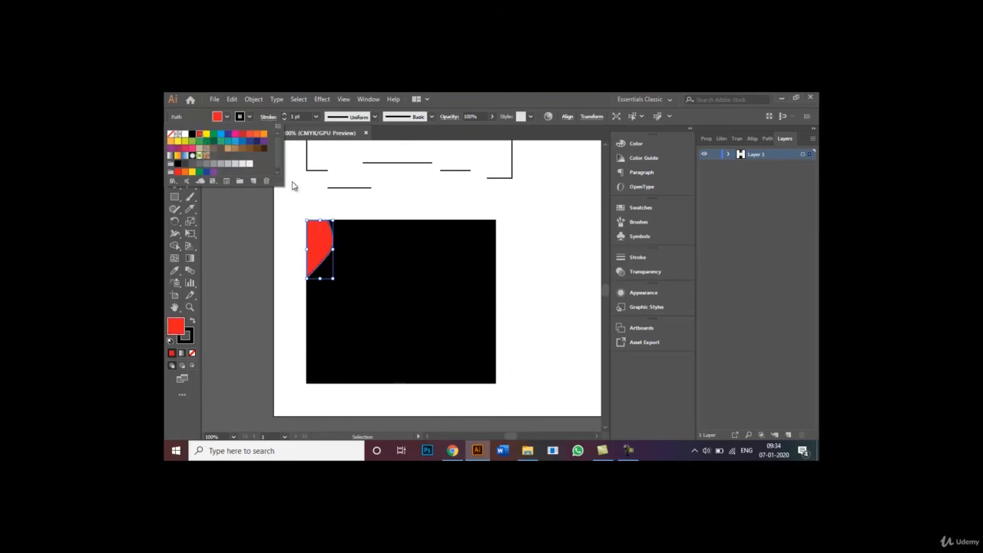
{"action": "left_click", "coordinate": [382, 265]}
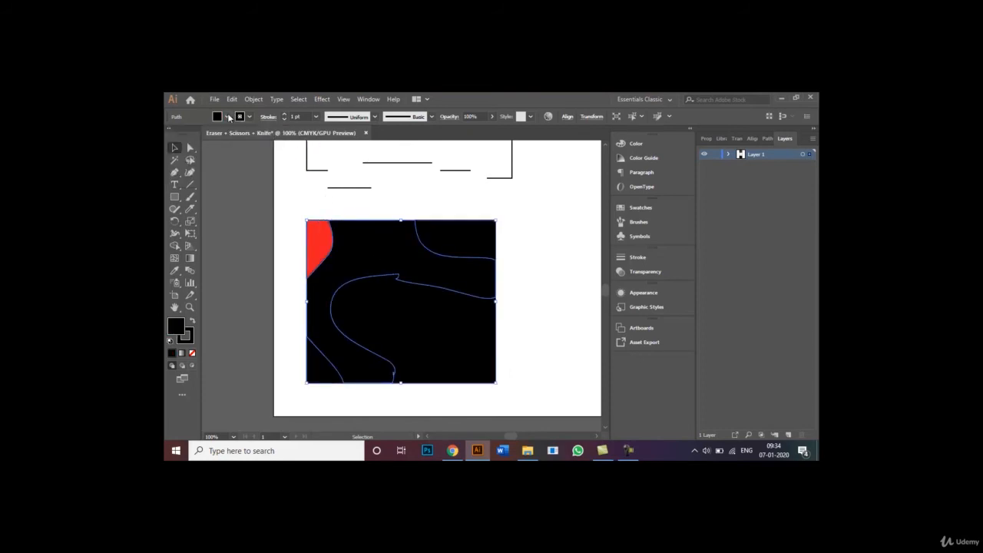
{"action": "left_click", "coordinate": [227, 116]}
{"action": "left_click", "coordinate": [205, 133]}
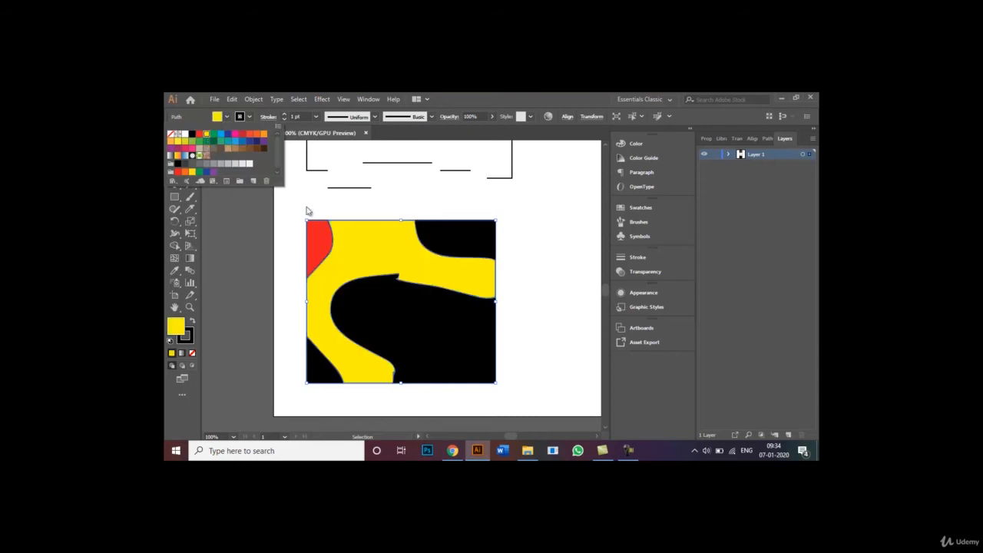
{"action": "left_click", "coordinate": [559, 307]}
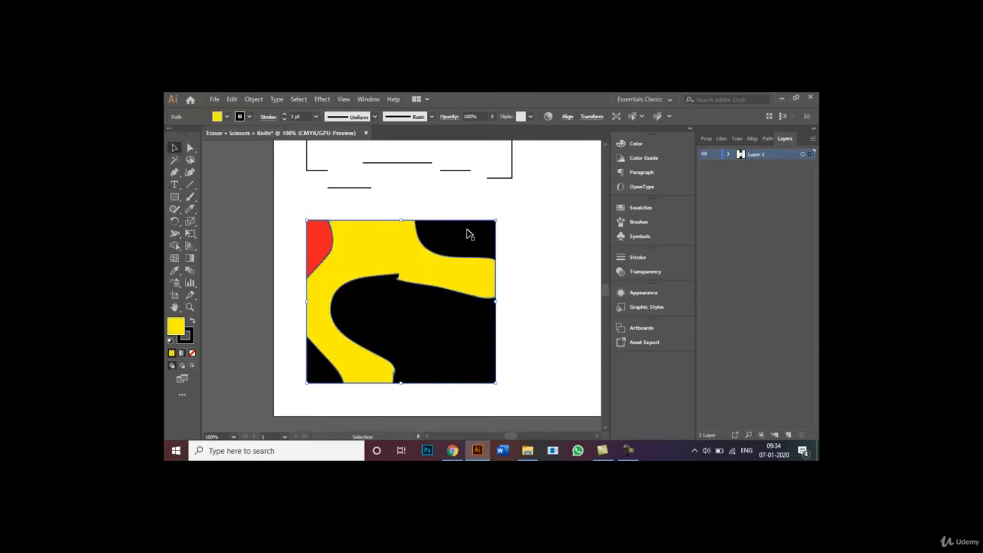
{"action": "left_click", "coordinate": [567, 280]}
Step: Fill the central curved piece with dark blue and the upper-right corner piece with light blue
{"action": "left_click", "coordinate": [426, 339]}
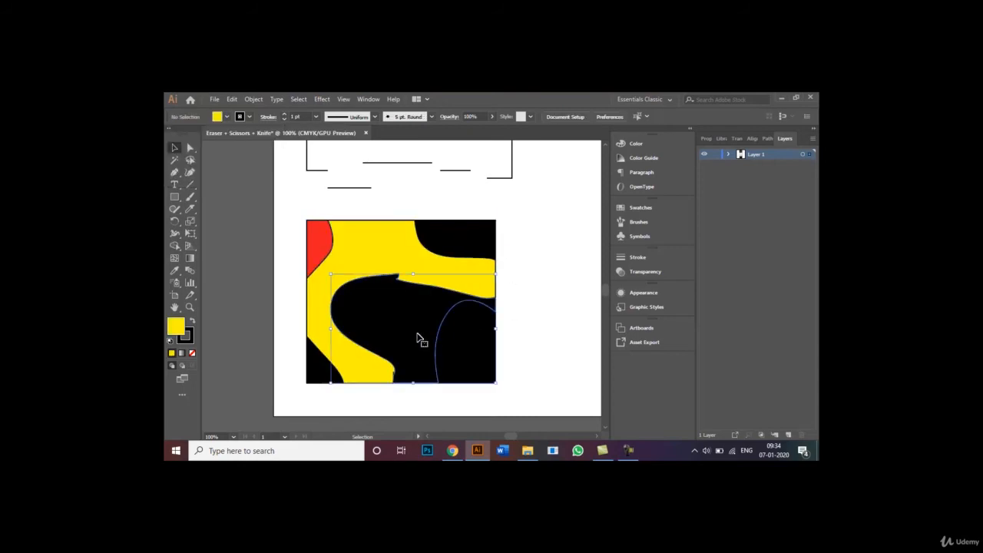
{"action": "left_click", "coordinate": [228, 117]}
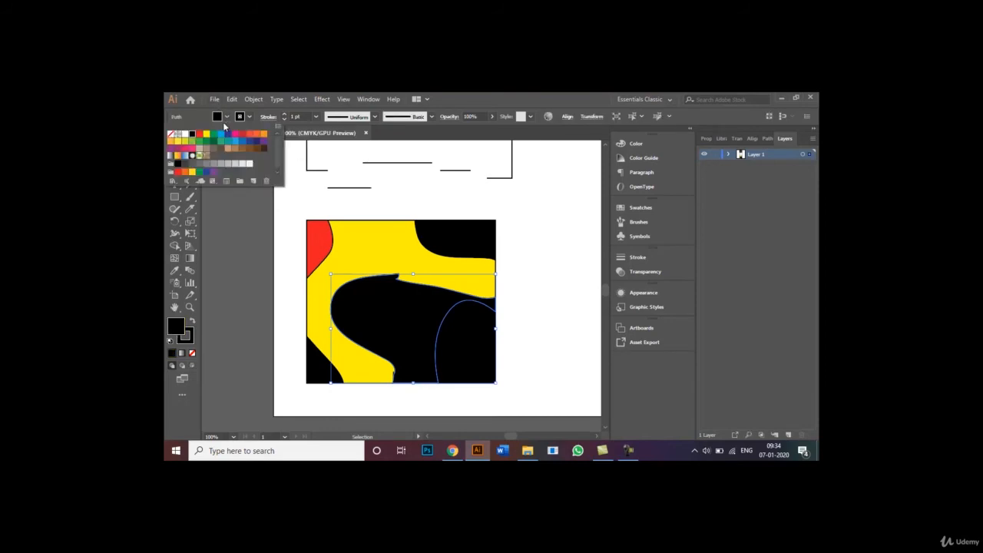
{"action": "left_click", "coordinate": [228, 135]}
{"action": "left_click", "coordinate": [528, 341]}
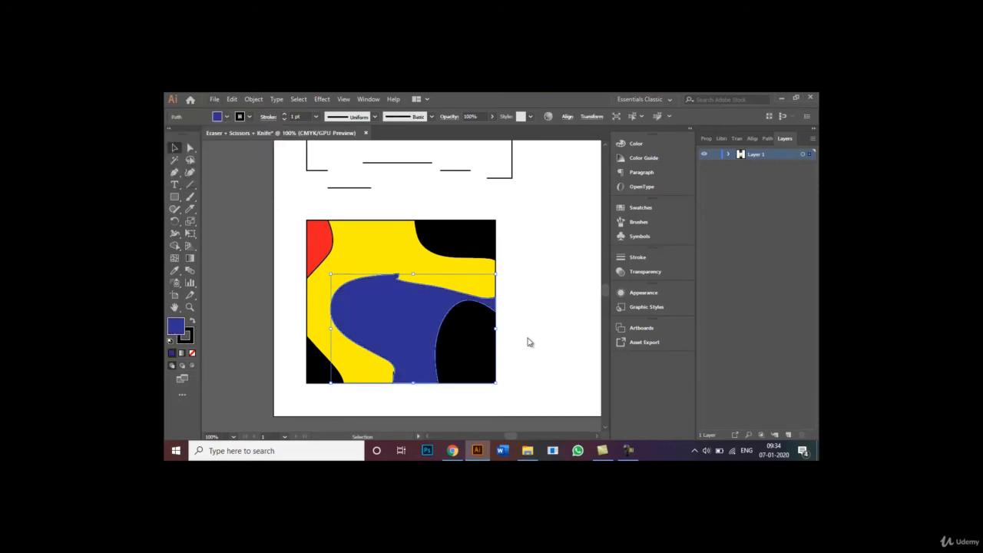
{"action": "left_click", "coordinate": [553, 341]}
{"action": "left_click", "coordinate": [473, 234]}
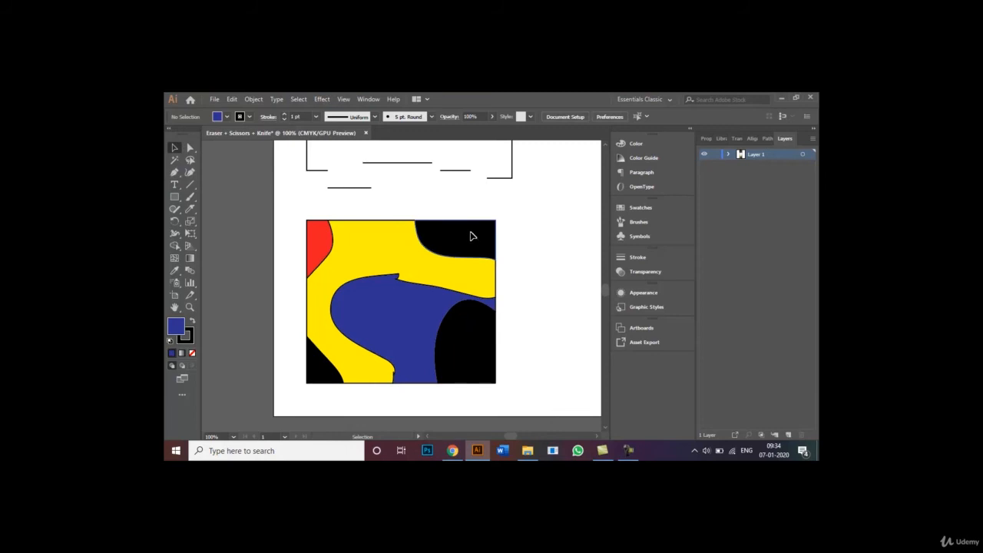
{"action": "left_click", "coordinate": [227, 117]}
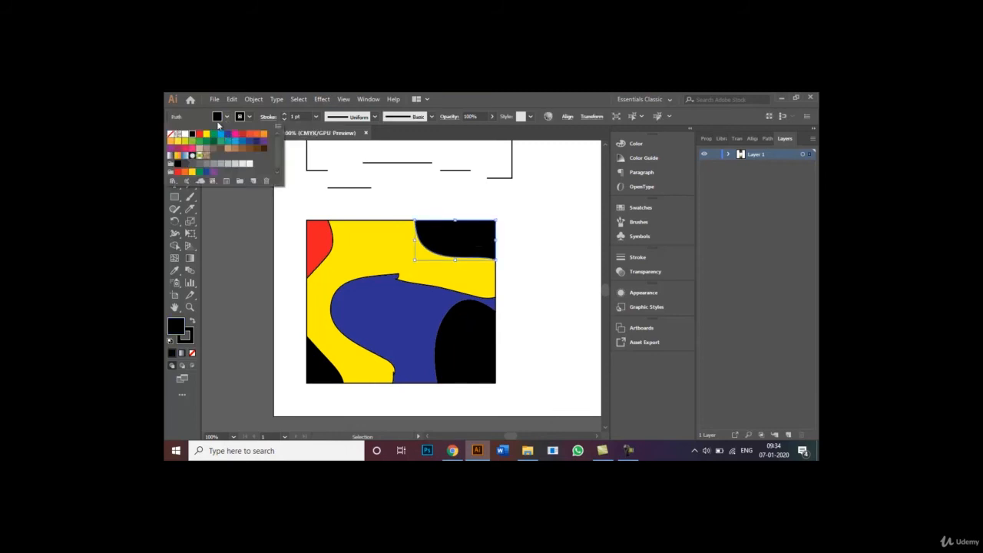
{"action": "left_click", "coordinate": [218, 138]}
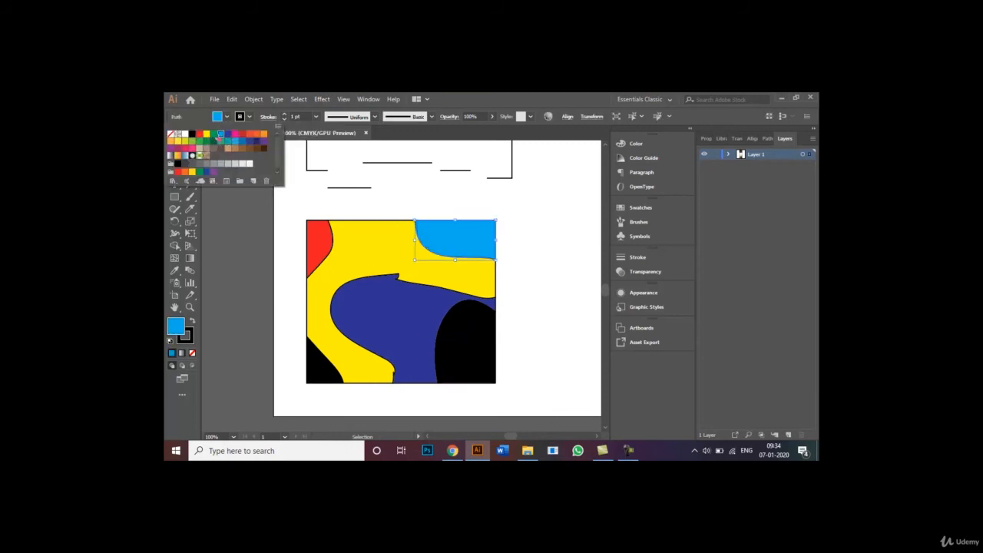
{"action": "left_click", "coordinate": [535, 311]}
Step: Fill the lower-left corner piece with CMYK Magenta and the rounded lower-right piece with green
{"action": "left_click", "coordinate": [318, 379]}
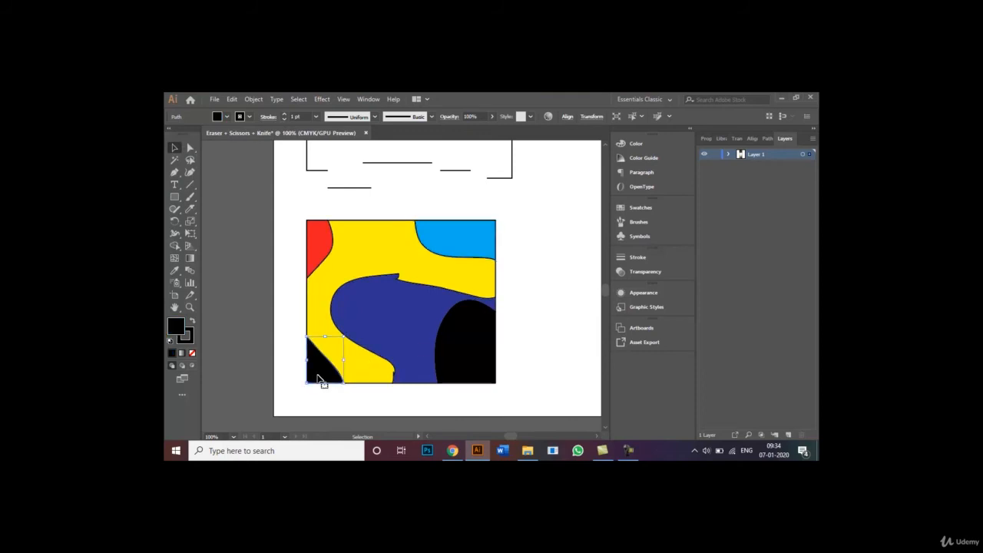
{"action": "left_click", "coordinate": [227, 117]}
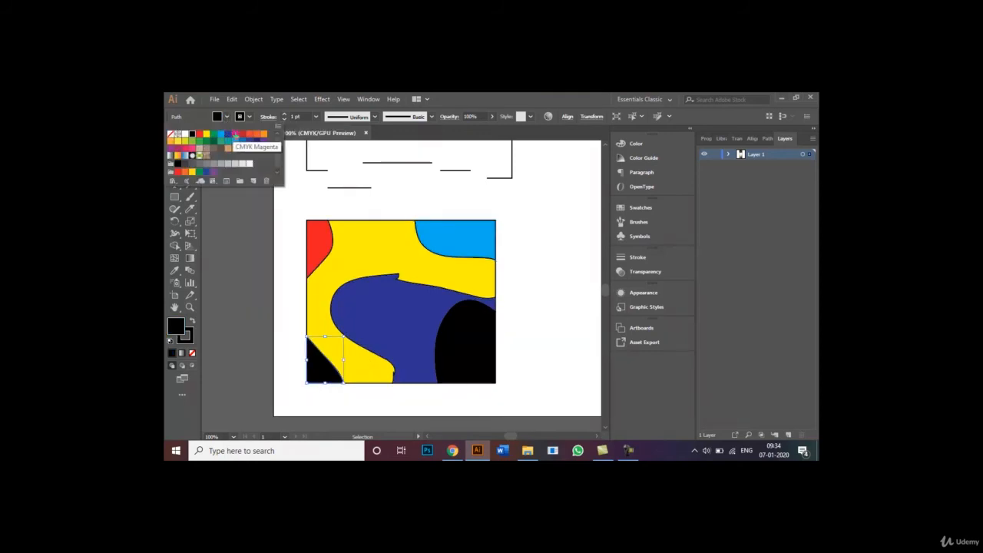
{"action": "left_click", "coordinate": [235, 134]}
{"action": "left_click", "coordinate": [544, 348]}
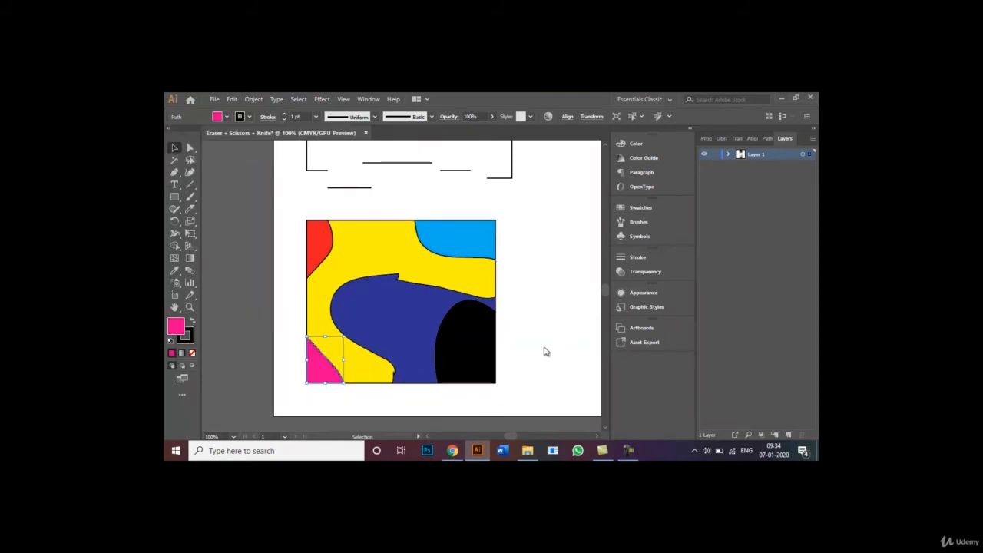
{"action": "left_click", "coordinate": [467, 346]}
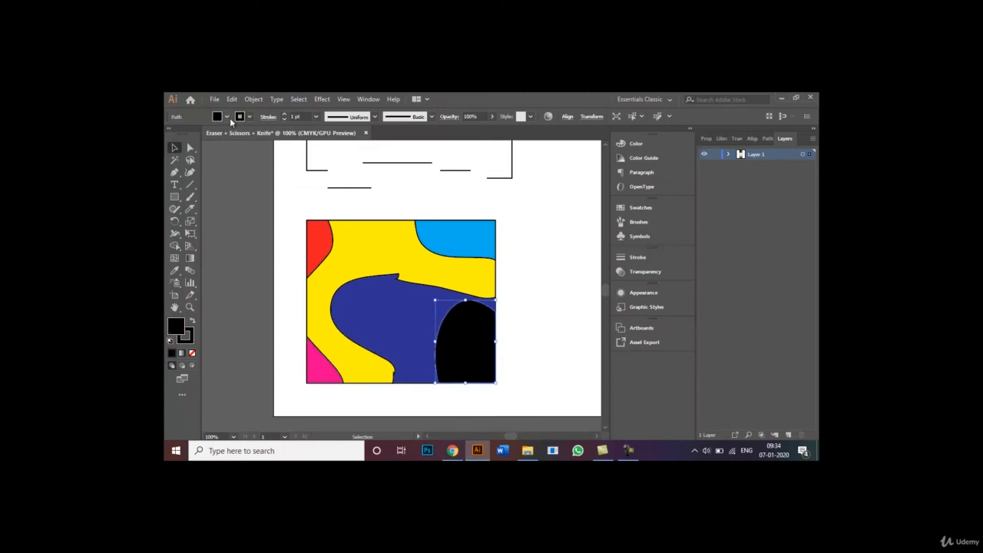
{"action": "left_click", "coordinate": [230, 121]}
{"action": "left_click", "coordinate": [211, 143]}
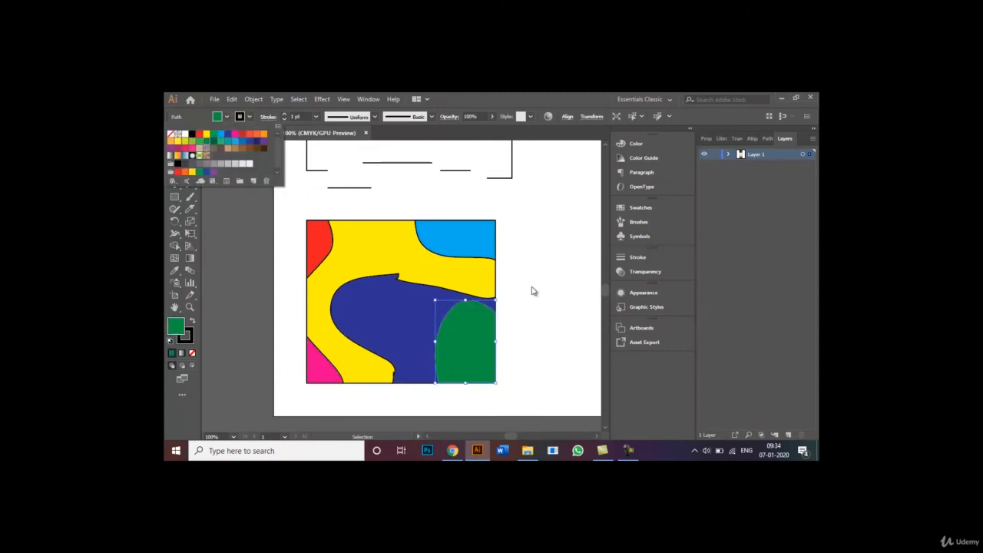
{"action": "left_click", "coordinate": [531, 288]}
{"action": "left_click", "coordinate": [522, 294]}
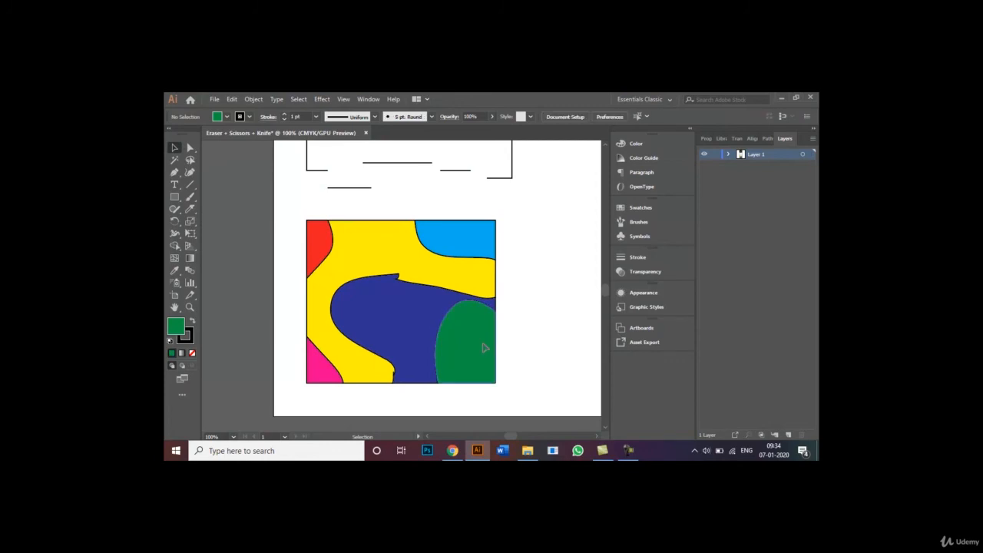
Step: Move the green piece down and outward, the light blue piece up and outward, and the red piece up and outward from the sliced rectangle
{"action": "left_click_drag", "start_coordinate": [483, 345], "coordinate": [526, 366]}
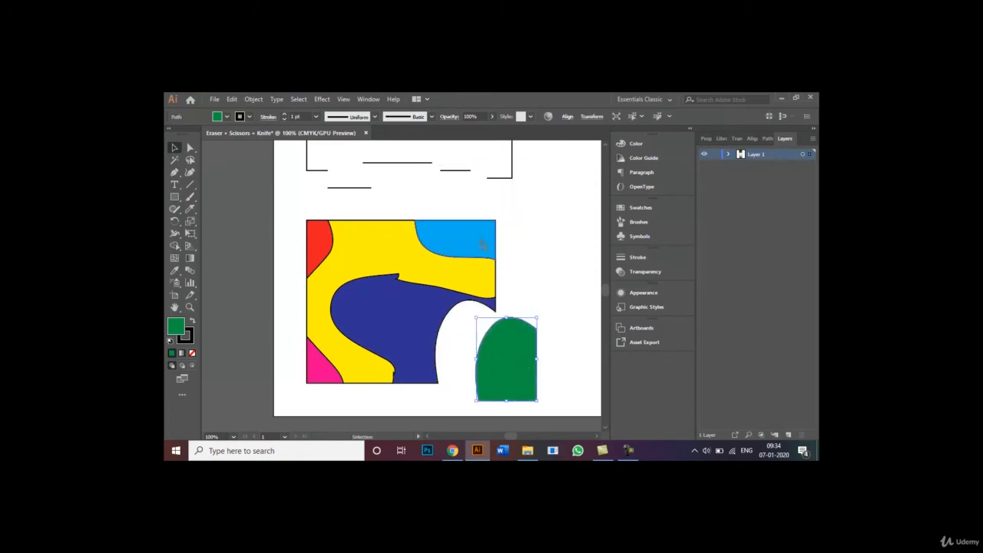
{"action": "left_click_drag", "start_coordinate": [494, 255], "coordinate": [513, 234]}
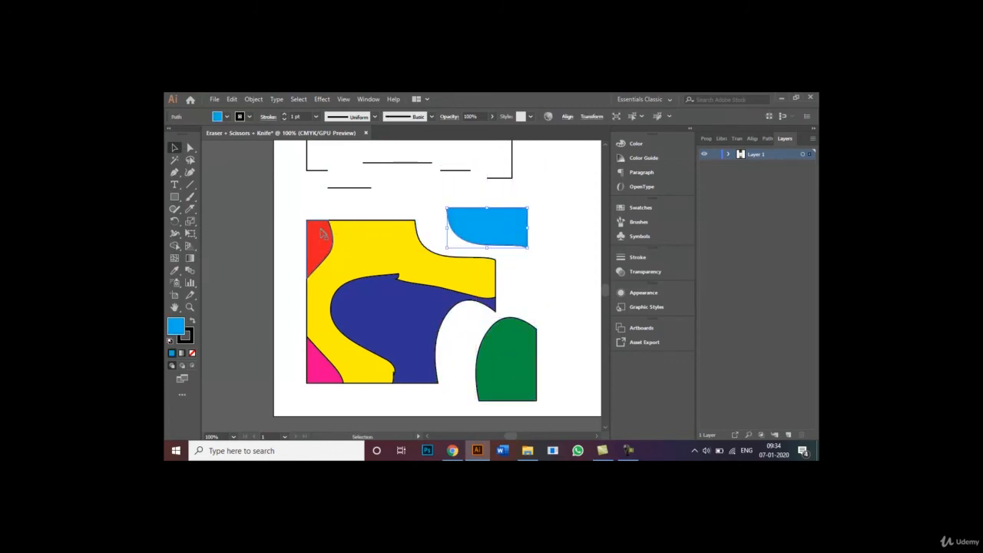
{"action": "left_click_drag", "start_coordinate": [325, 234], "coordinate": [298, 223]}
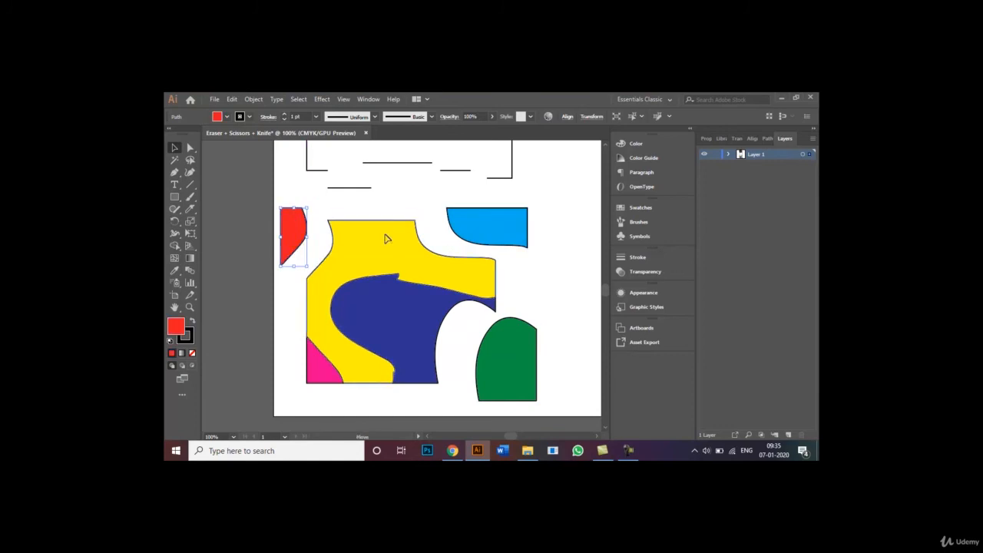
Step: Separate the yellow piece slightly upward, the dark blue piece sideways toward the green one, and the magenta piece diagonally outward, leaving nothing selected
{"action": "left_click_drag", "start_coordinate": [386, 235], "coordinate": [387, 221]}
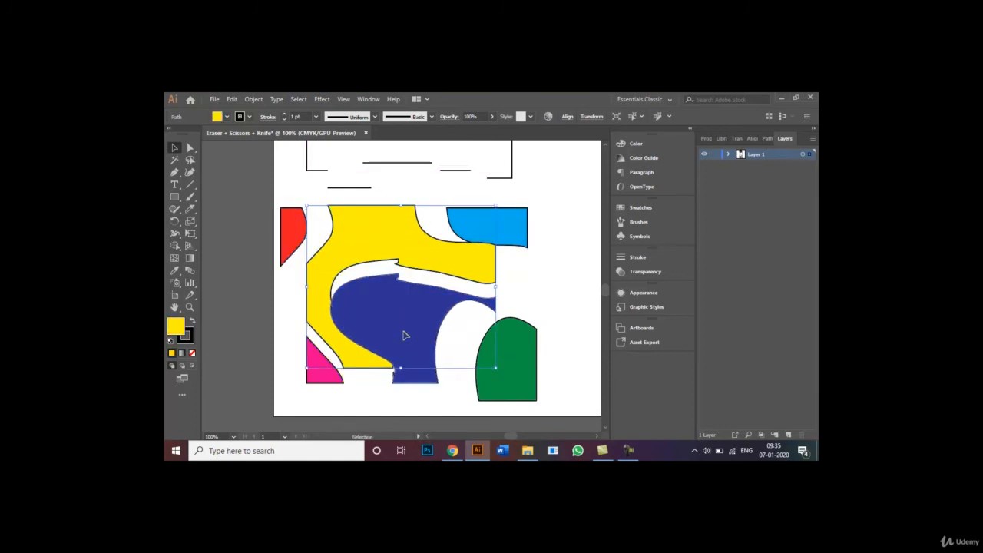
{"action": "left_click_drag", "start_coordinate": [405, 333], "coordinate": [438, 333]}
{"action": "left_click_drag", "start_coordinate": [330, 373], "coordinate": [317, 386]}
{"action": "left_click", "coordinate": [553, 287]}
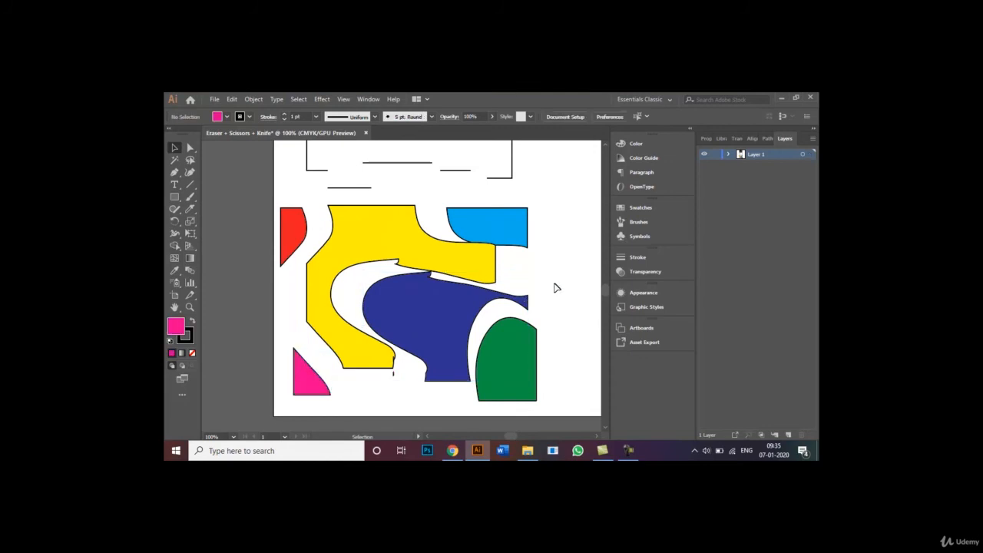
{"action": "left_click_drag", "start_coordinate": [431, 309], "coordinate": [419, 308]}
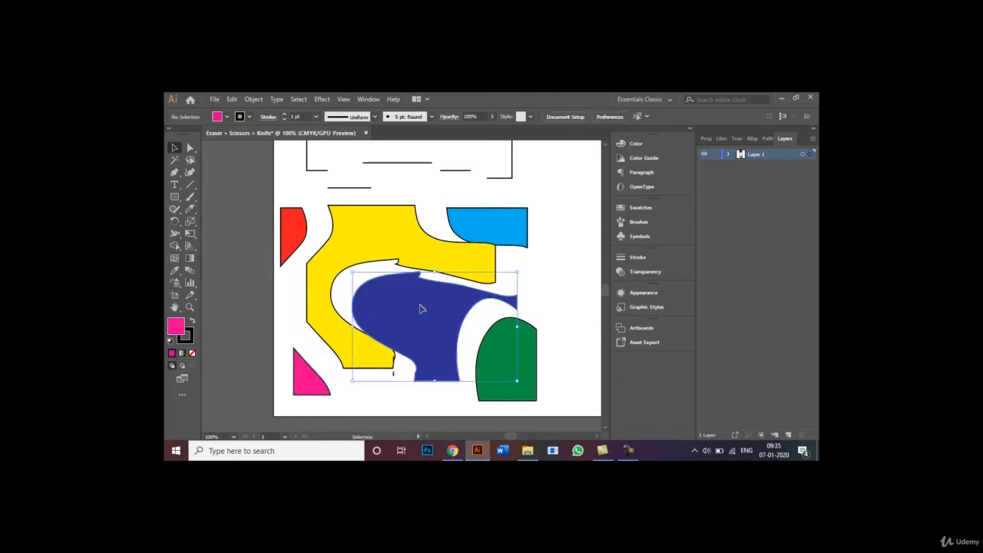
{"action": "left_click", "coordinate": [556, 313]}
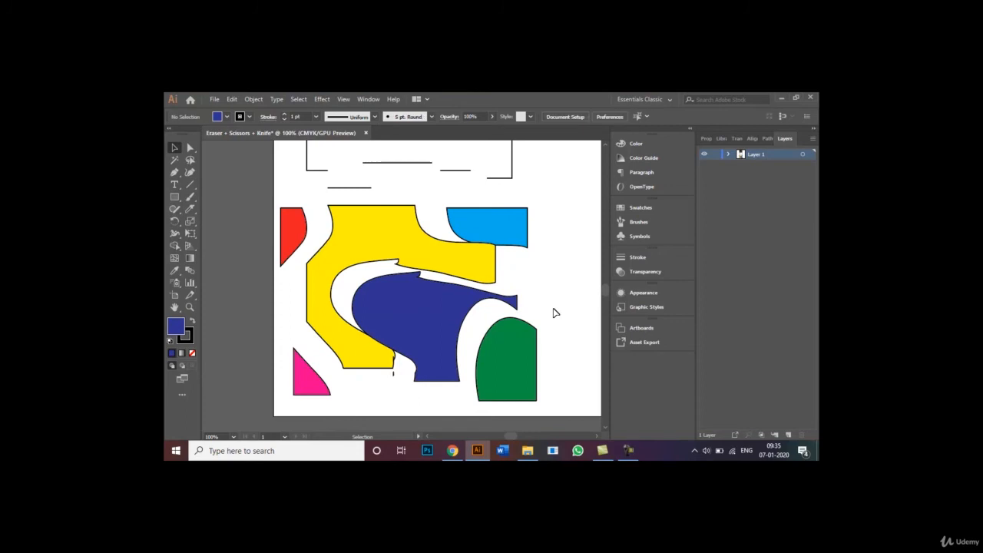
{"action": "key", "text": "ctrl+0"}
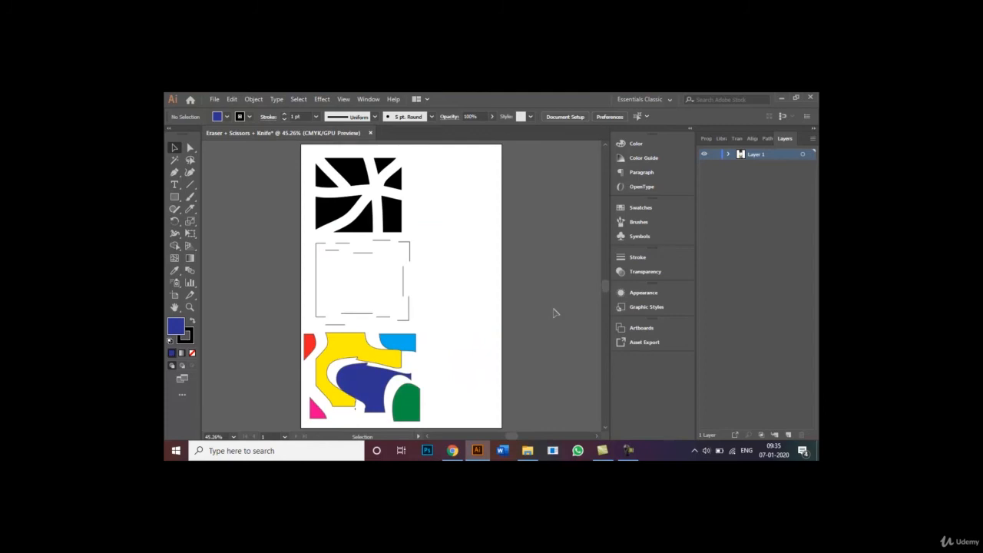
{"action": "left_click", "coordinate": [215, 99]}
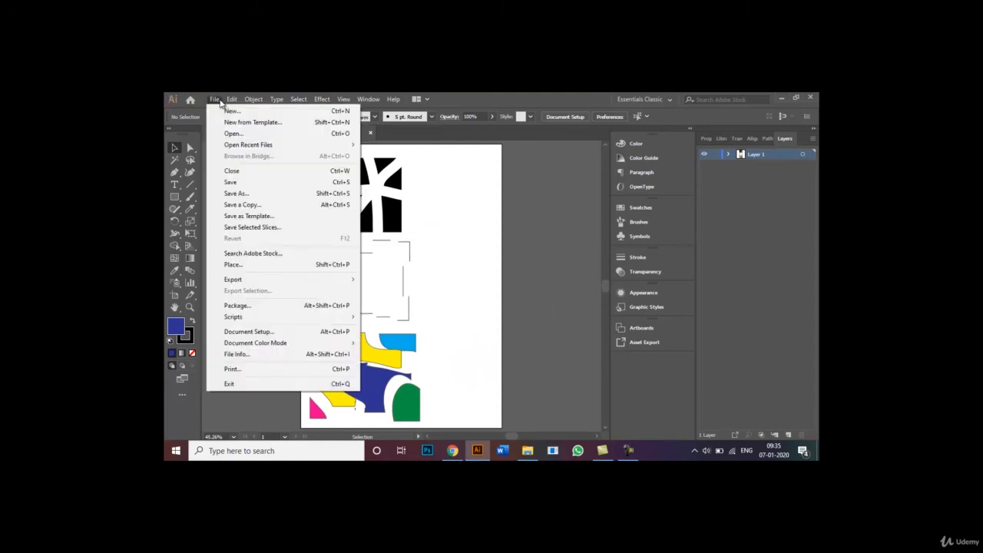
{"action": "left_click", "coordinate": [248, 194]}
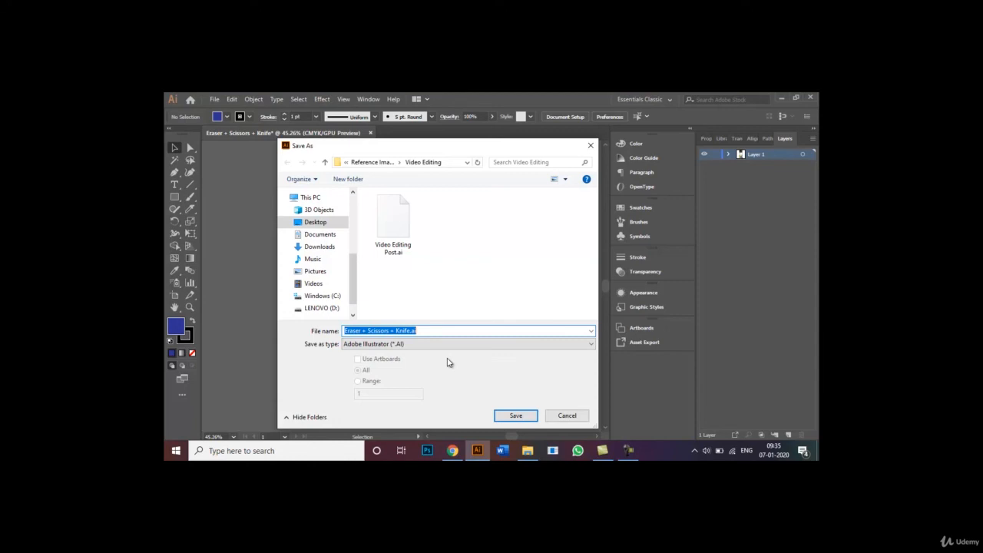
{"action": "left_click", "coordinate": [569, 417]}
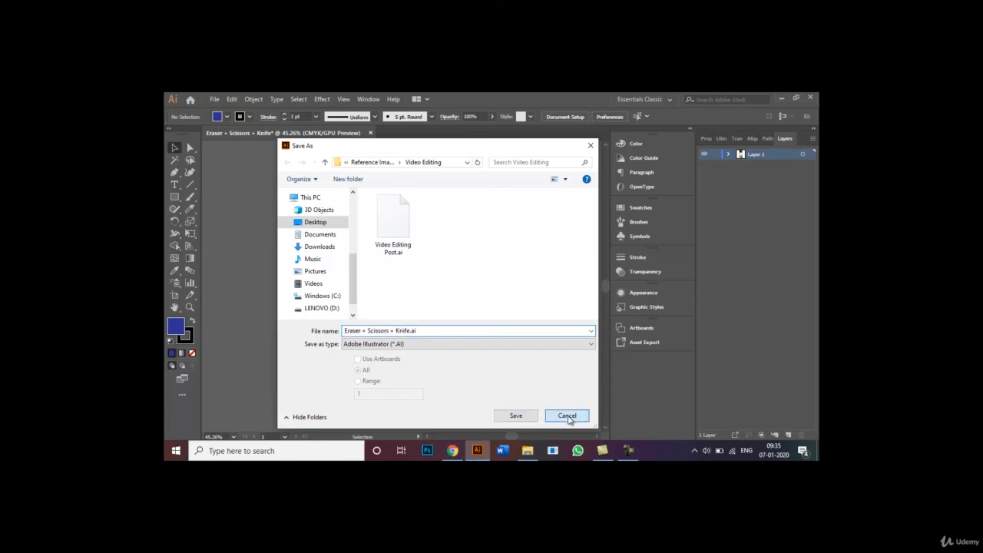